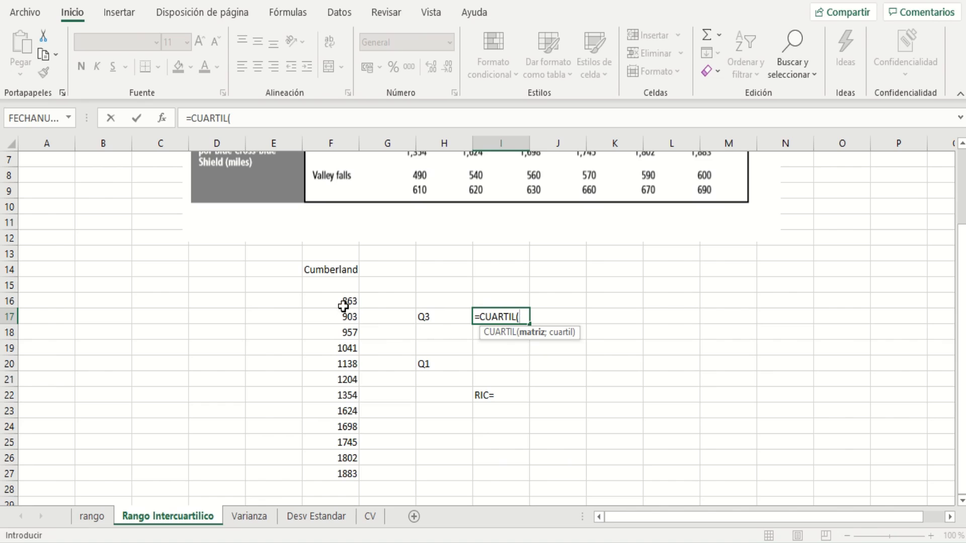
# - Complete the Q3 formula in I17 as the third quartile of the Cumberland data, =CUARTIL(F16:F27;3)
pyautogui.moveTo(346, 301); pyautogui.dragTo(347, 470)
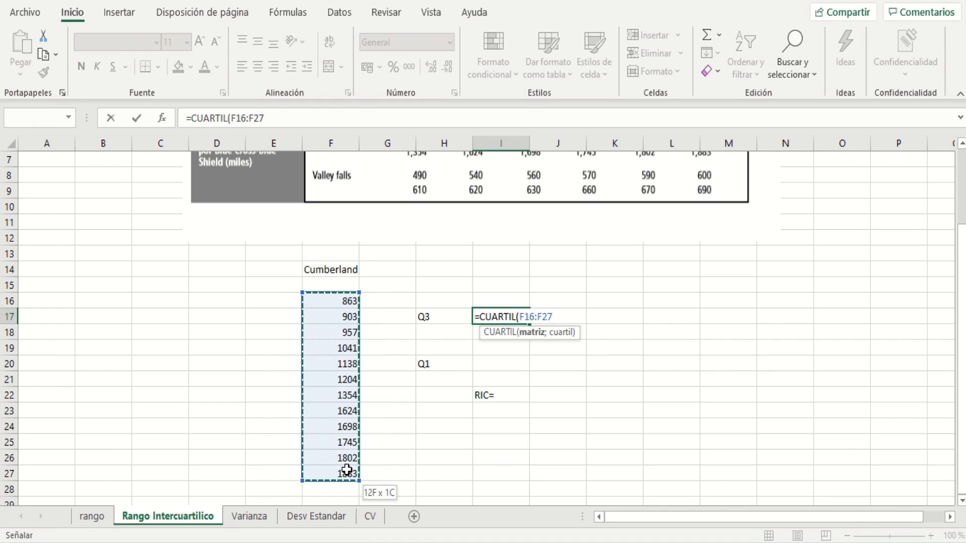
pyautogui.write(';')
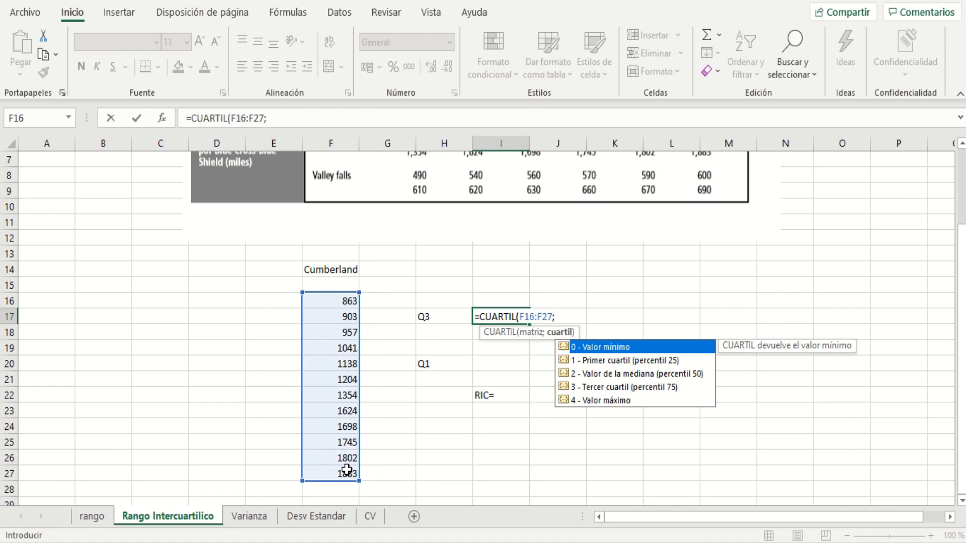
pyautogui.doubleClick(641, 387)
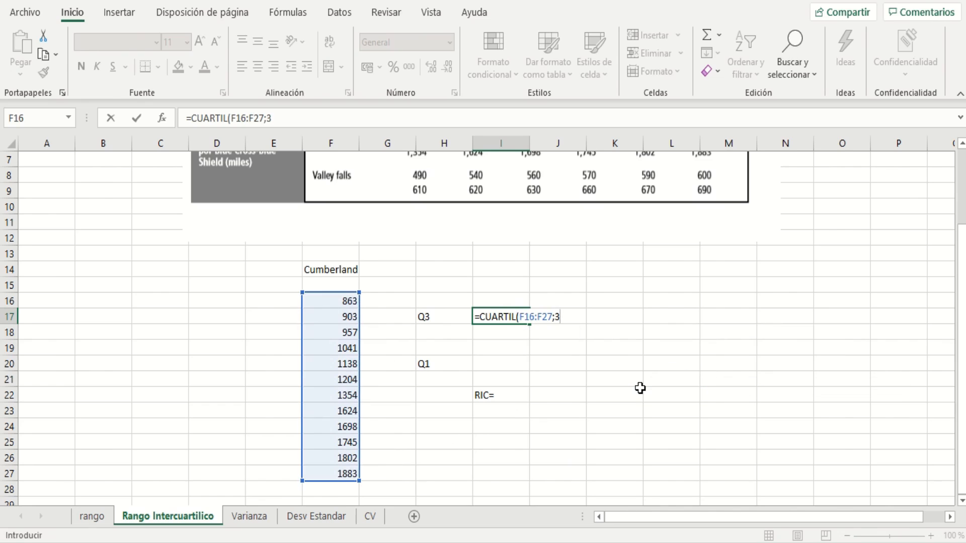
pyautogui.press('Return')
# - Calculate Q1 in I20 as the first quartile of the Cumberland data with =CUARTIL(F16:F27;1)
pyautogui.click(487, 366)
pyautogui.write('=')
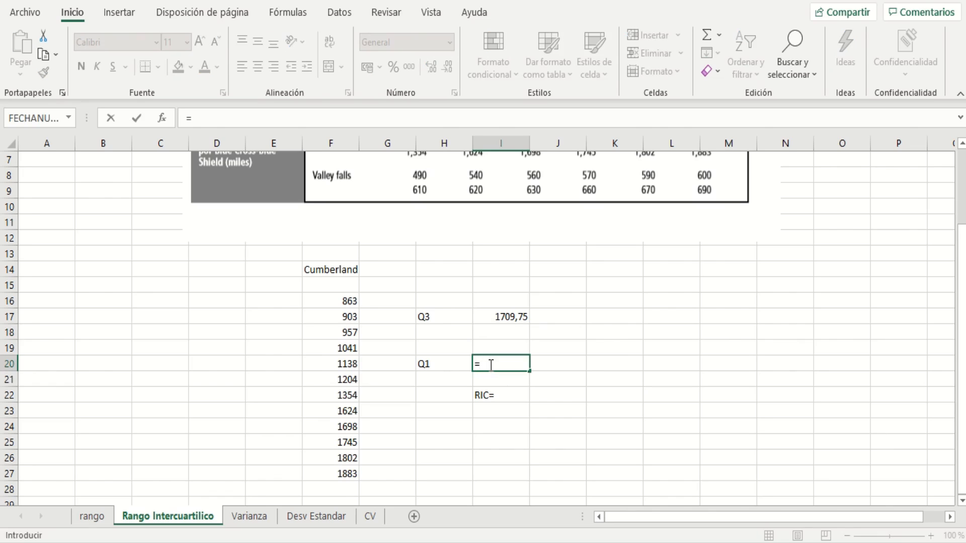
pyautogui.write('cuart')
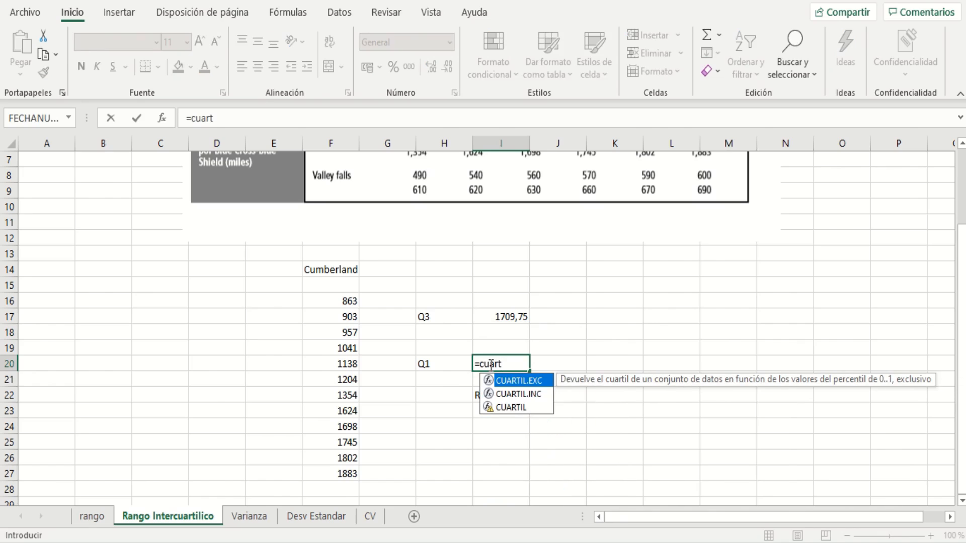
pyautogui.doubleClick(512, 408)
pyautogui.moveTo(343, 300); pyautogui.dragTo(339, 470)
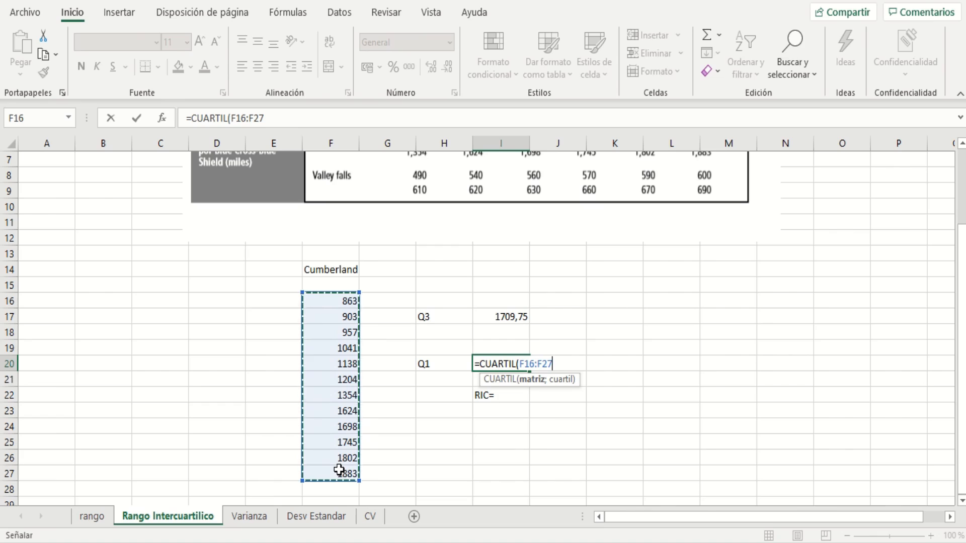
pyautogui.write(';')
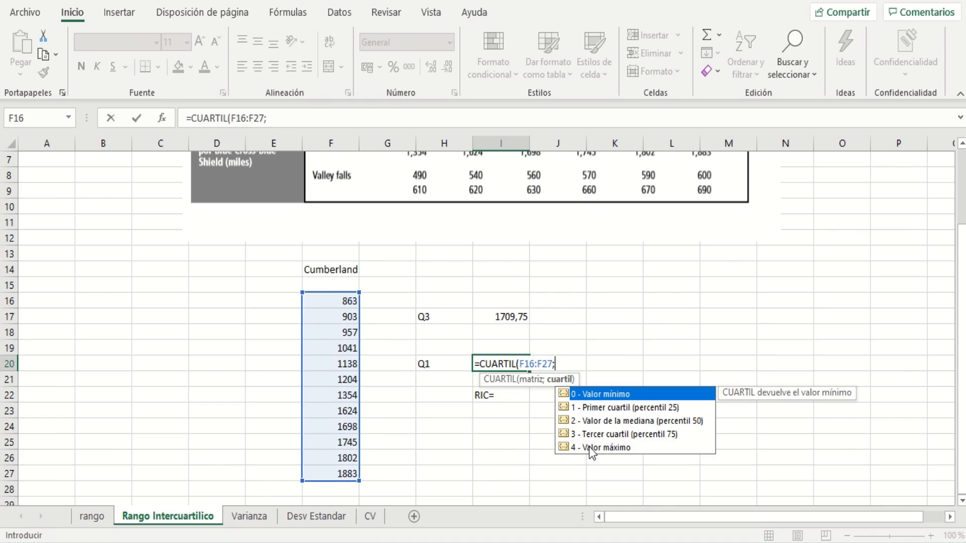
pyautogui.doubleClick(619, 407)
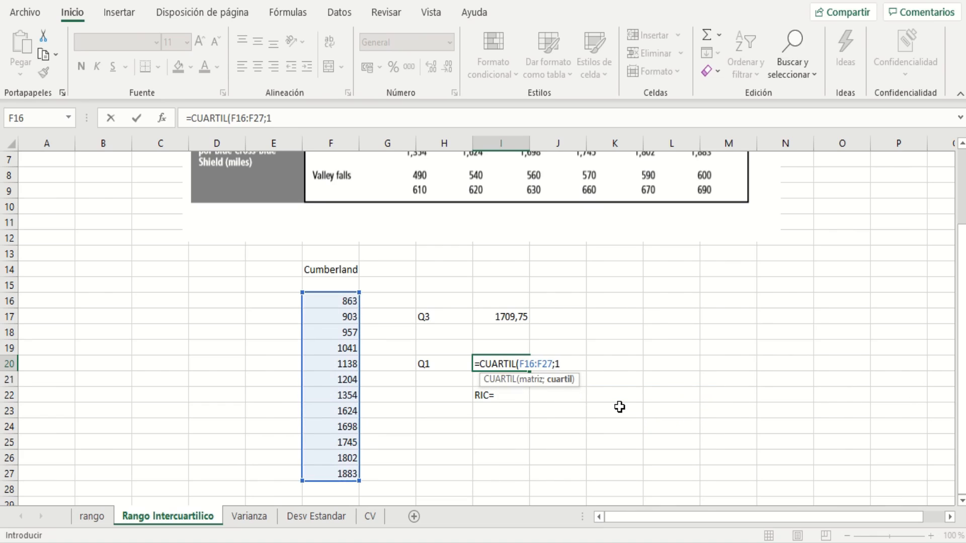
pyautogui.press('Return')
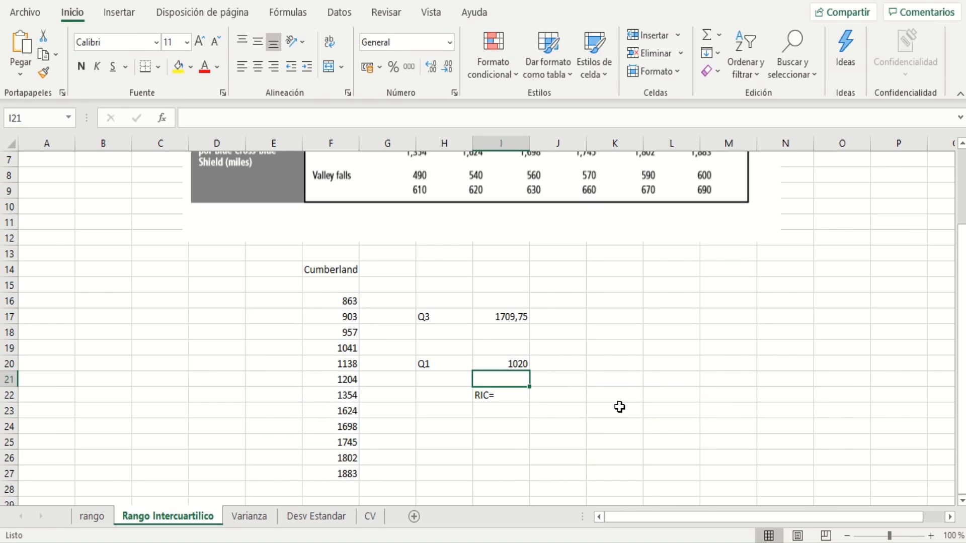
# - Calculate the interquartile range in J22 beside RIC= by subtracting Q1 from Q3 with =I17-I20
pyautogui.click(551, 397)
pyautogui.write('=')
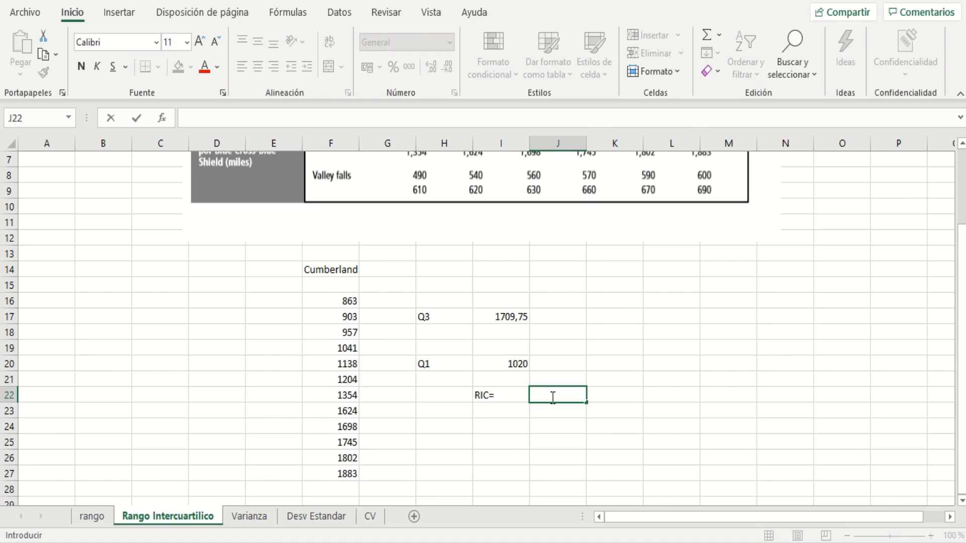
pyautogui.click(507, 317)
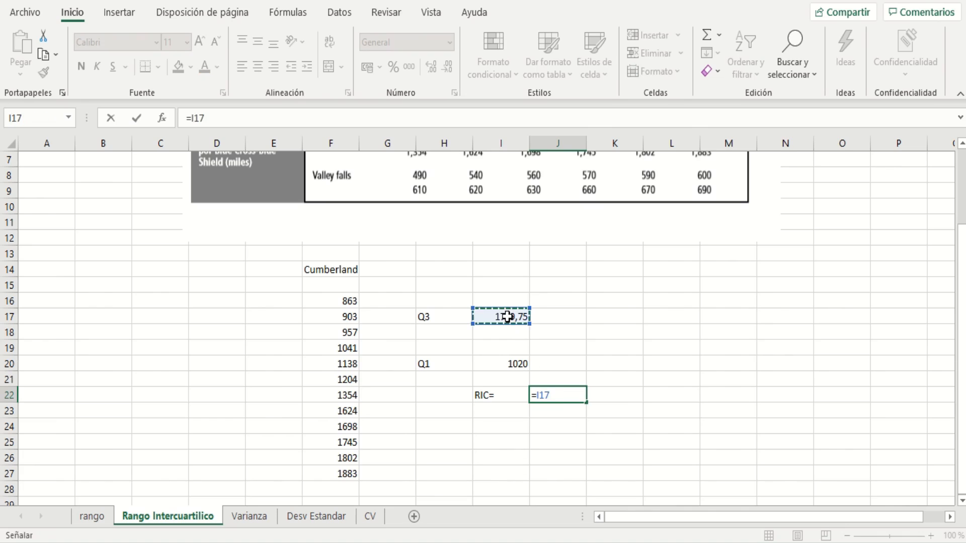
pyautogui.write('-')
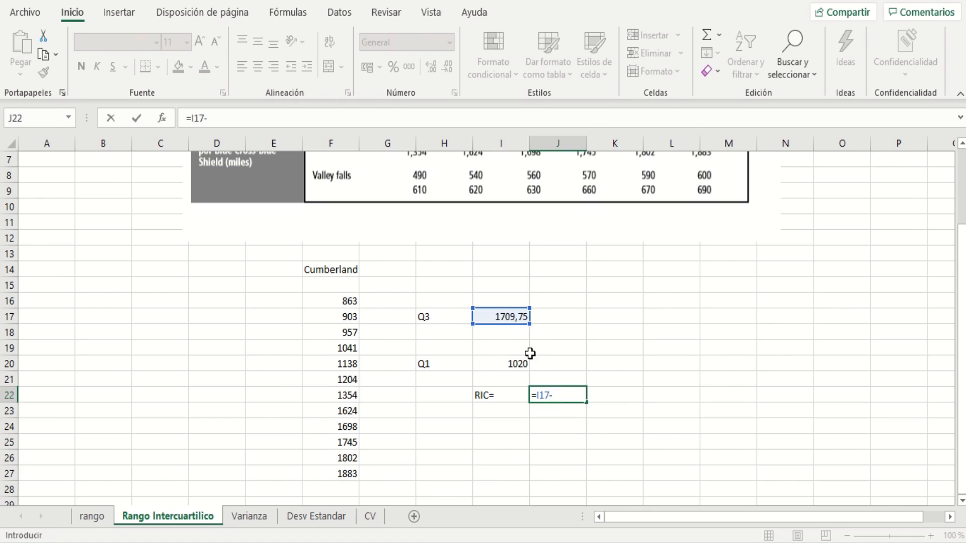
pyautogui.click(515, 363)
pyautogui.press('Return')
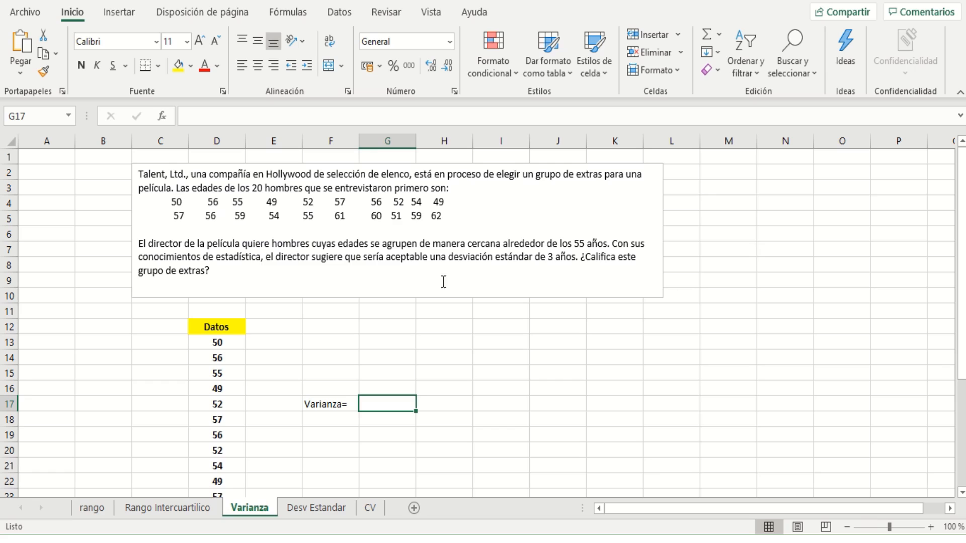
# - On the Varianza sheet, calculate the sample variance of the ages in G17 with VAR.S over D13:D32
pyautogui.moveTo(335, 188); pyautogui.dragTo(430, 188)
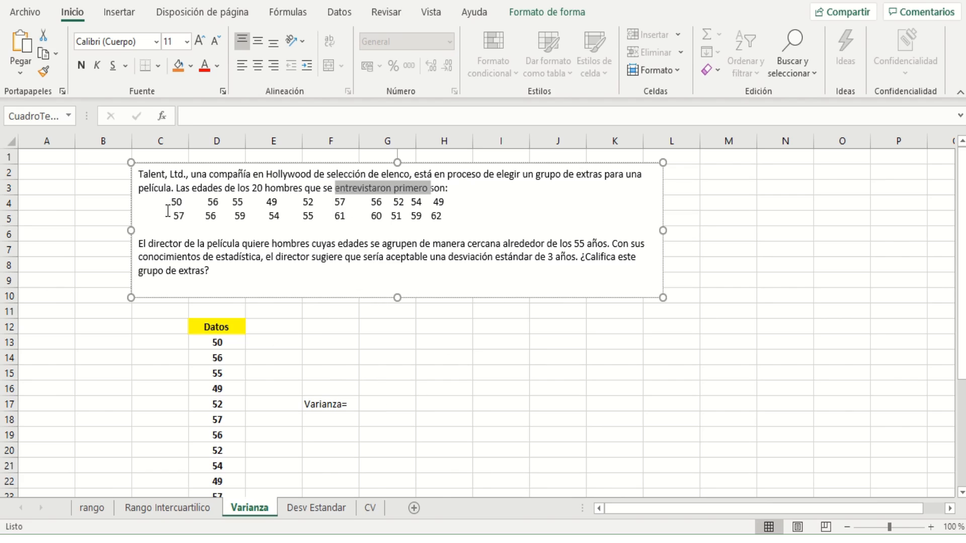
pyautogui.click(386, 405)
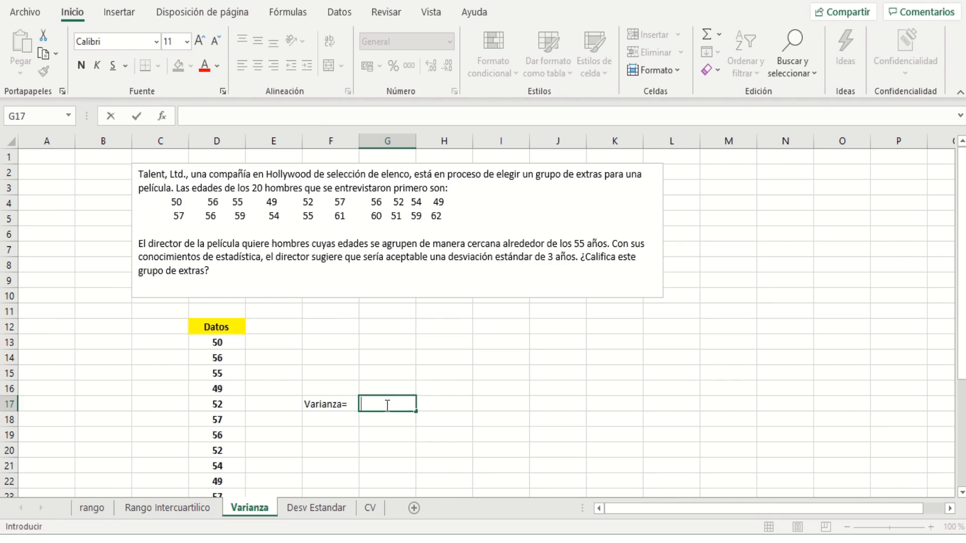
pyautogui.write('=var')
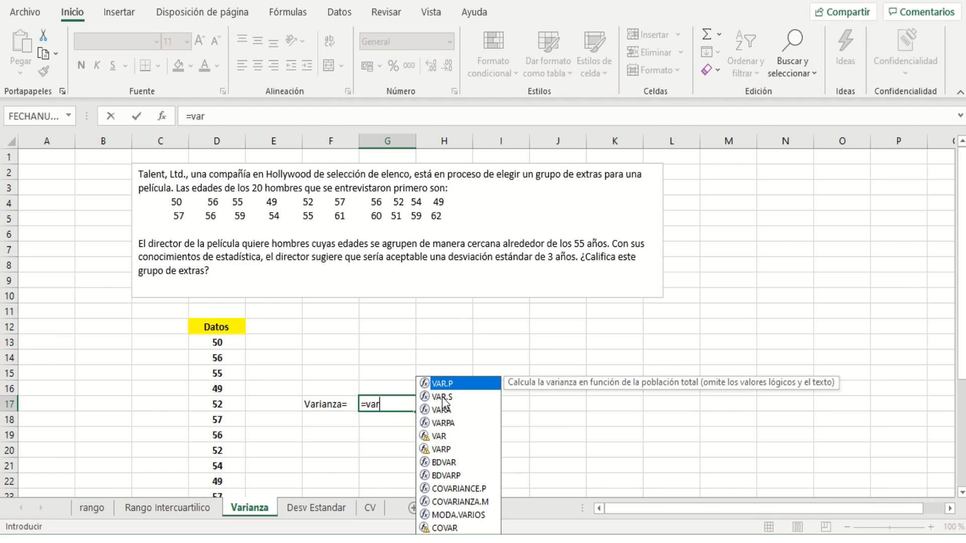
pyautogui.click(442, 397)
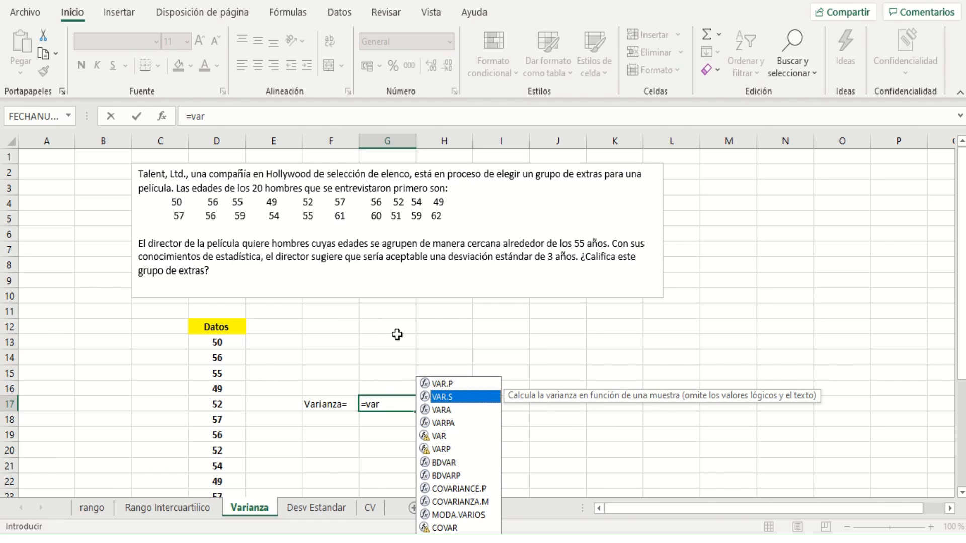
pyautogui.doubleClick(443, 397)
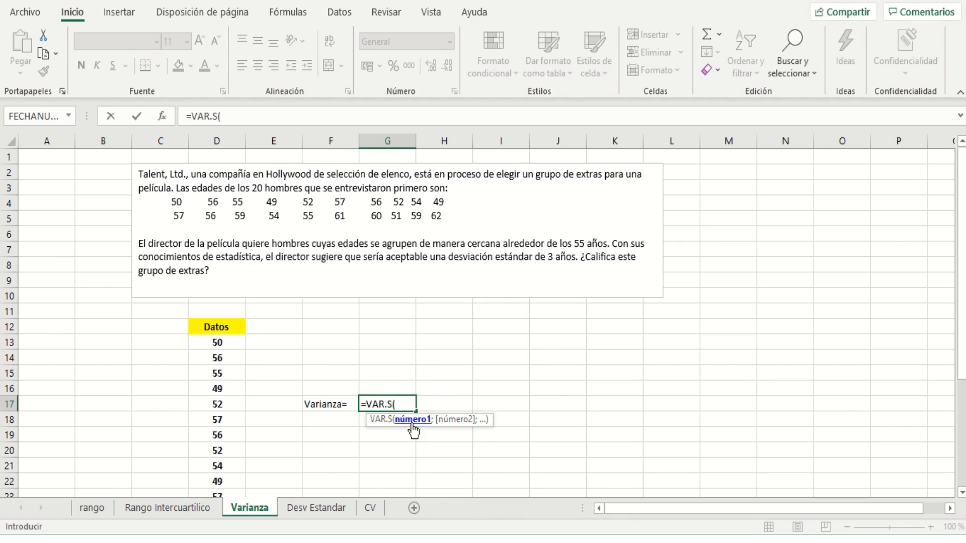
pyautogui.moveTo(217, 343); pyautogui.dragTo(206, 448)
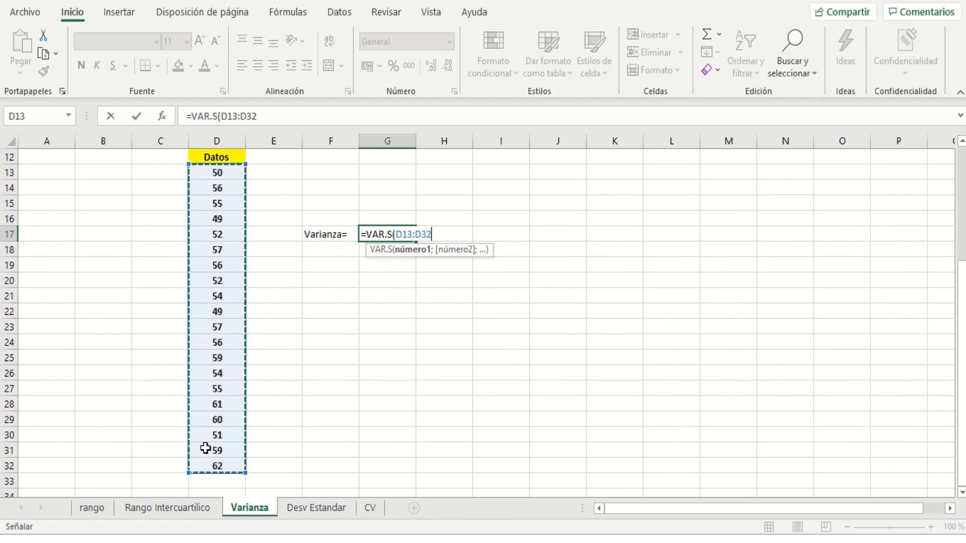
pyautogui.press('Return')
pyautogui.scroll(1, 362, 249)
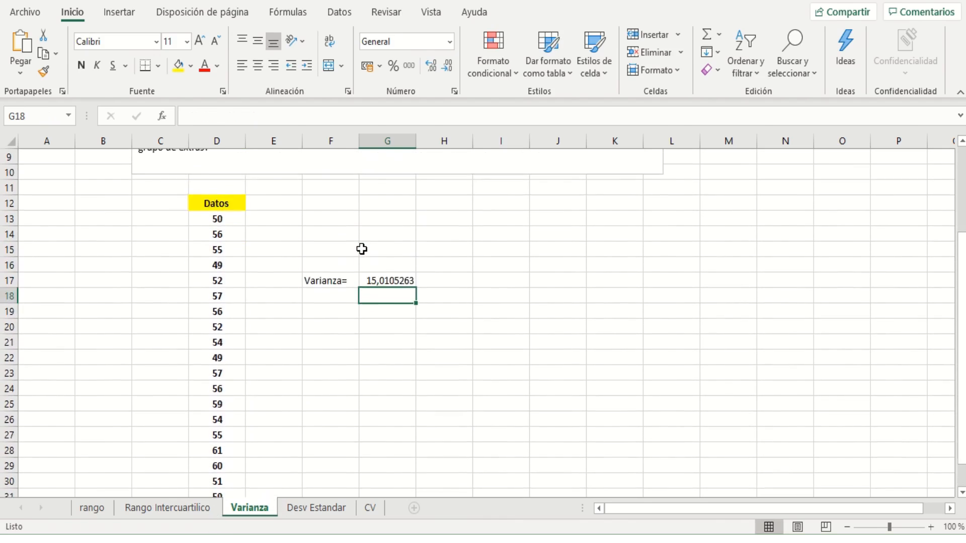
pyautogui.scroll(2, 362, 249)
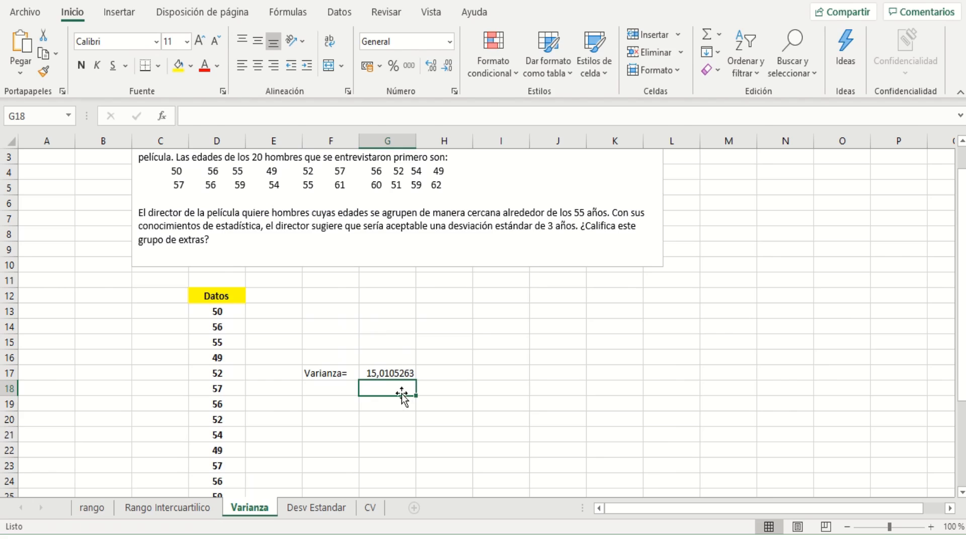
pyautogui.scroll(1, 510, 266)
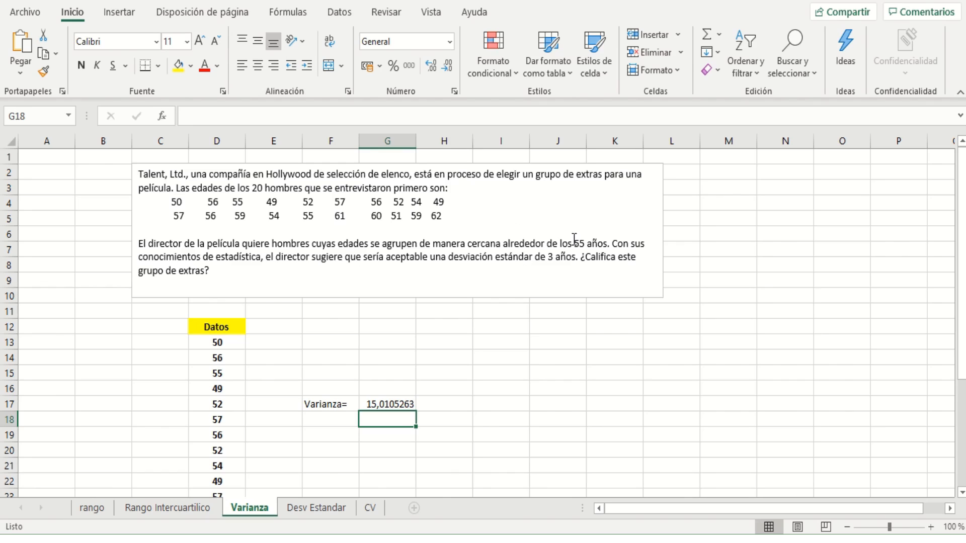
pyautogui.click(372, 405)
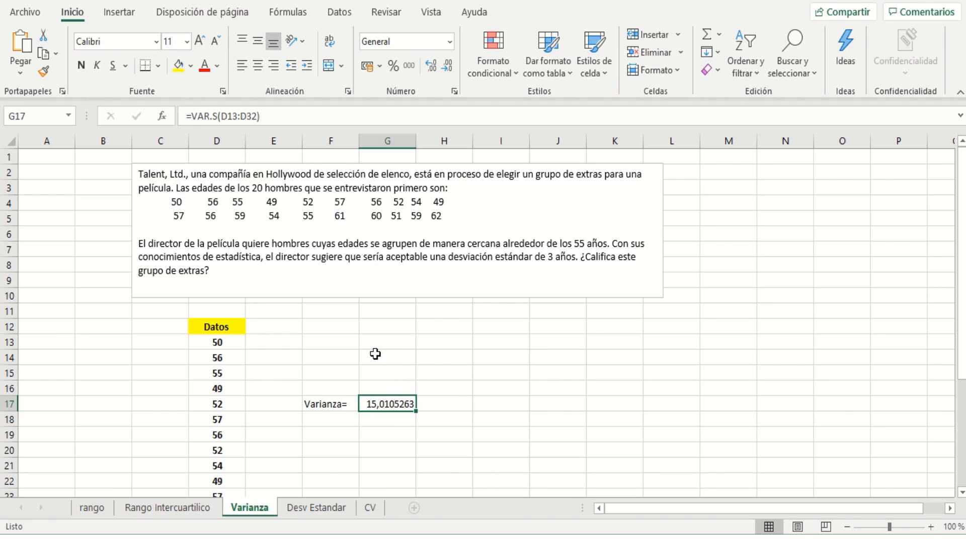
pyautogui.click(413, 11)
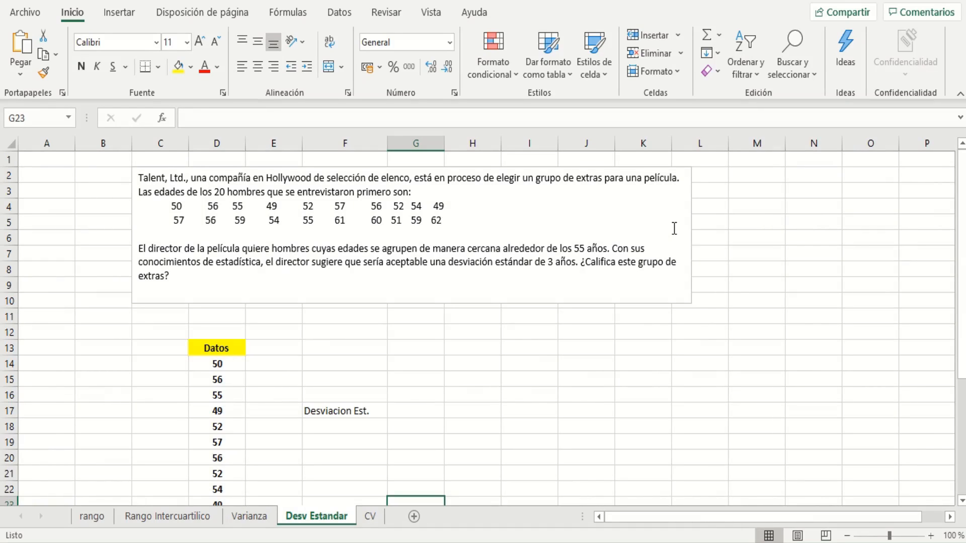
# - On the Desv Estandar sheet, calculate the sample standard deviation of the ages in G17 with DESVEST.M over D14:D33
pyautogui.click(415, 413)
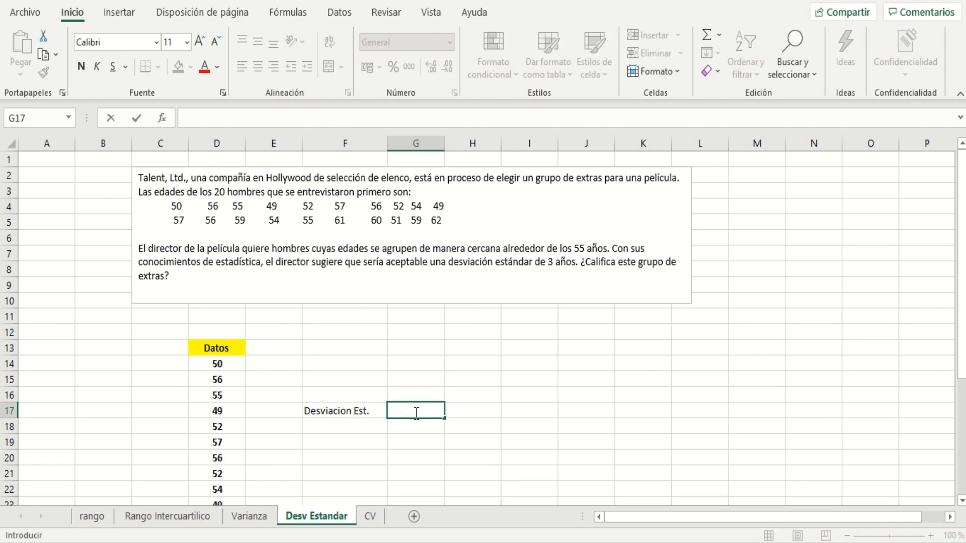
pyautogui.write('=des')
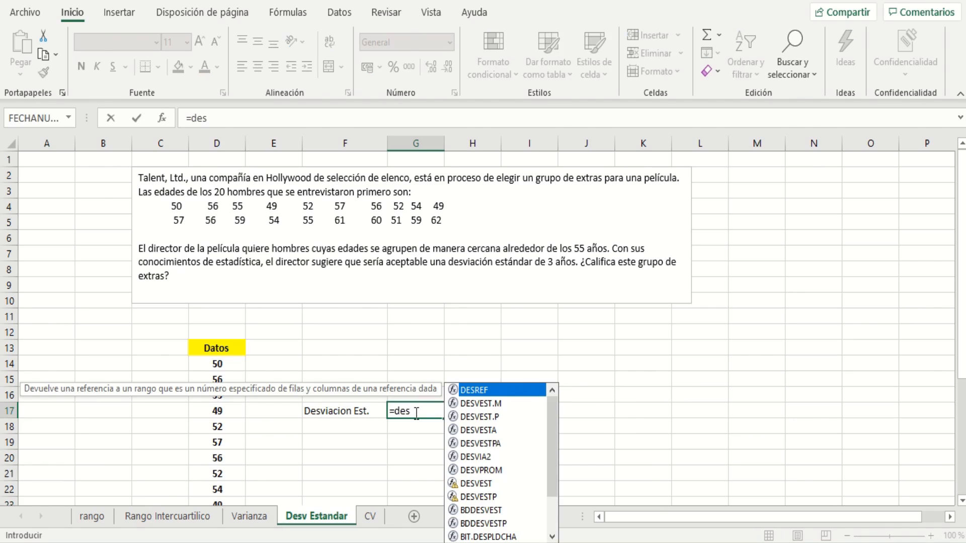
pyautogui.write('ves')
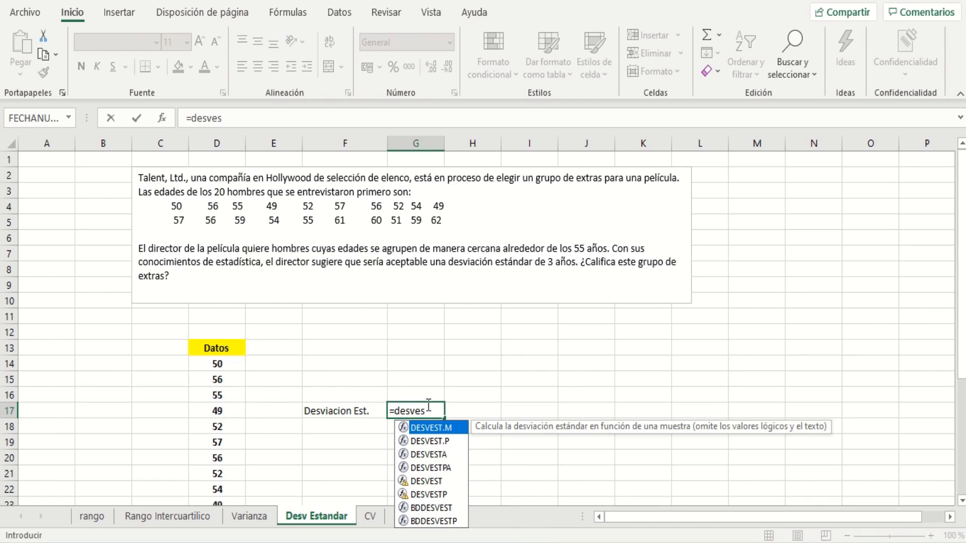
pyautogui.click(447, 444)
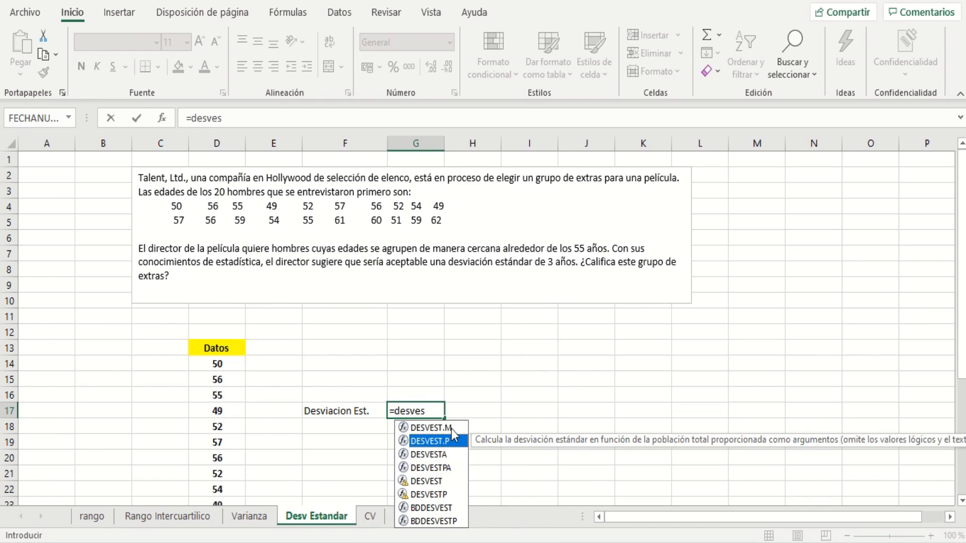
pyautogui.click(451, 428)
pyautogui.doubleClick(451, 428)
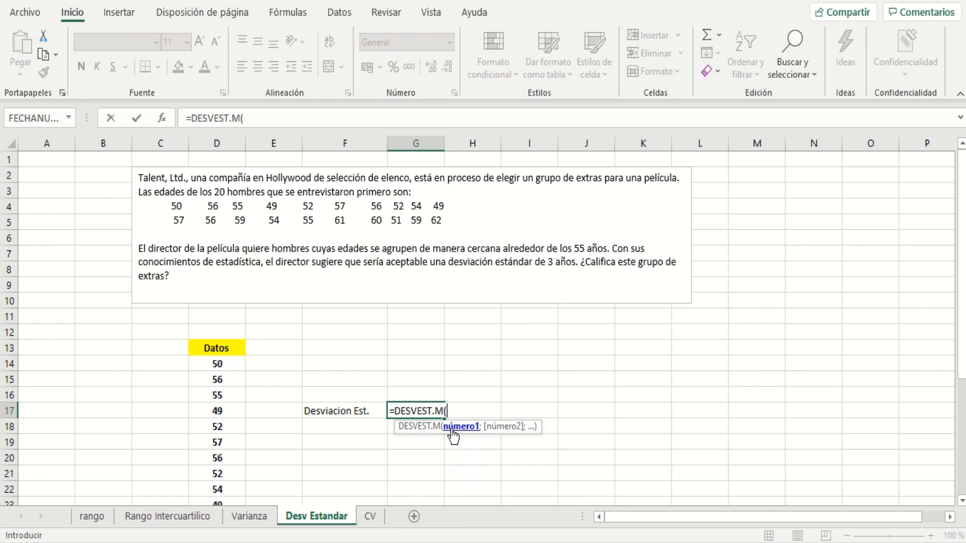
pyautogui.moveTo(217, 365); pyautogui.dragTo(217, 474)
pyautogui.press('Return')
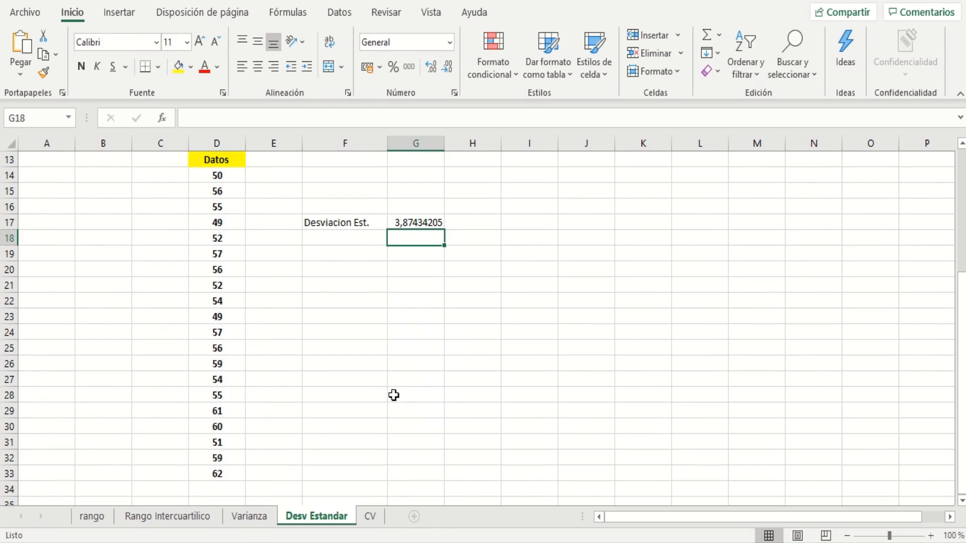
# - Compare the calculated standard deviation with the "desviación estándar de 3 años" criterion in the problem statement
pyautogui.scroll(4, 446, 258)
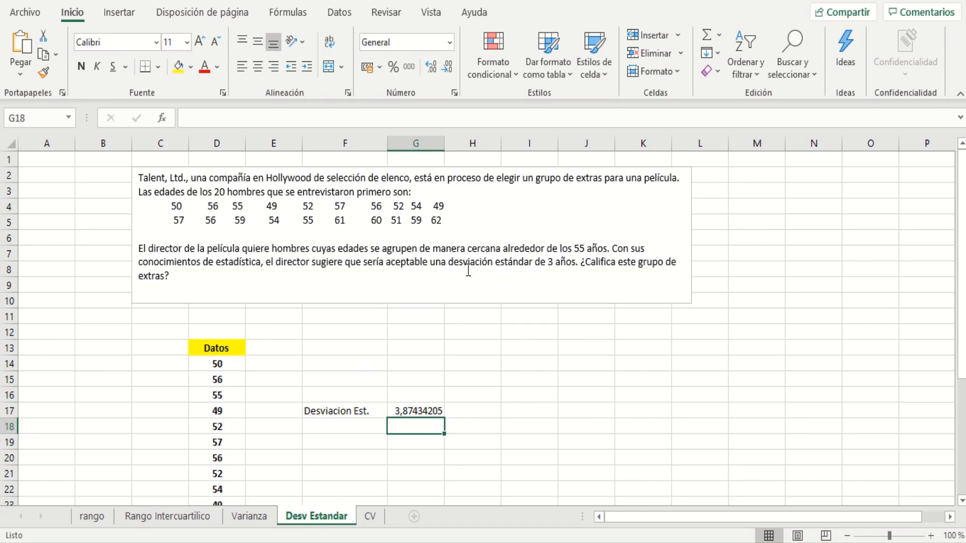
pyautogui.moveTo(466, 262); pyautogui.dragTo(573, 262)
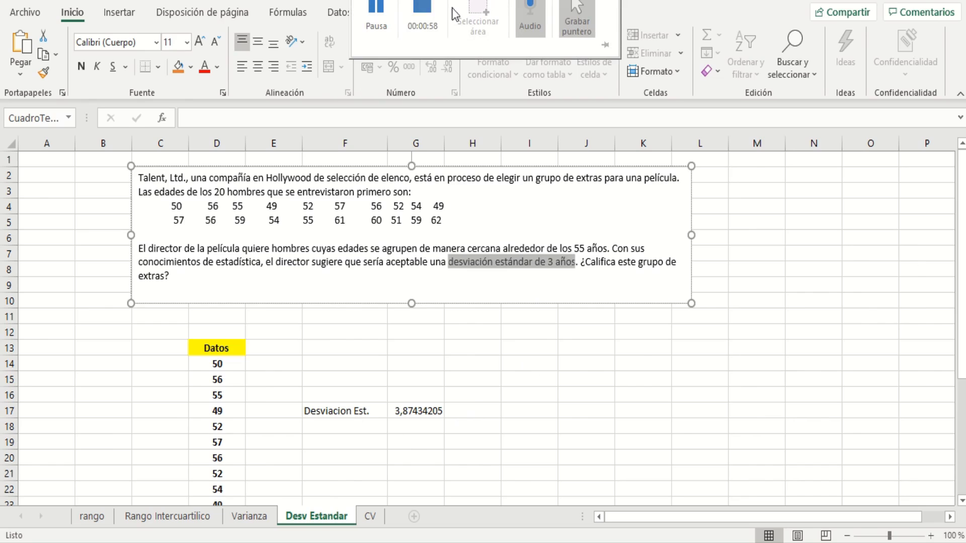
pyautogui.click(427, 11)
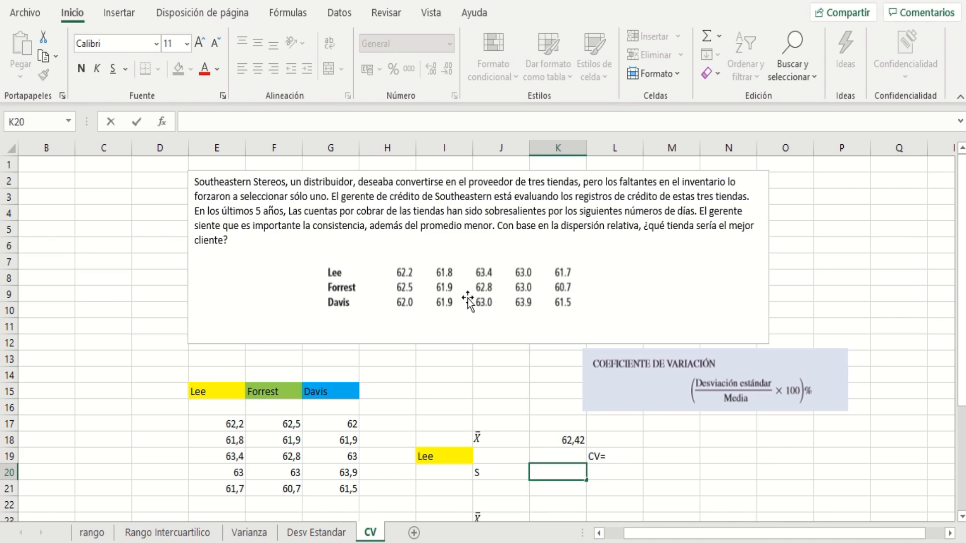
# - On the CV sheet, examine the "En los últimos 5 años" passage of the Southeastern Stereos problem and the store data below it
pyautogui.moveTo(196, 211); pyautogui.dragTo(283, 213)
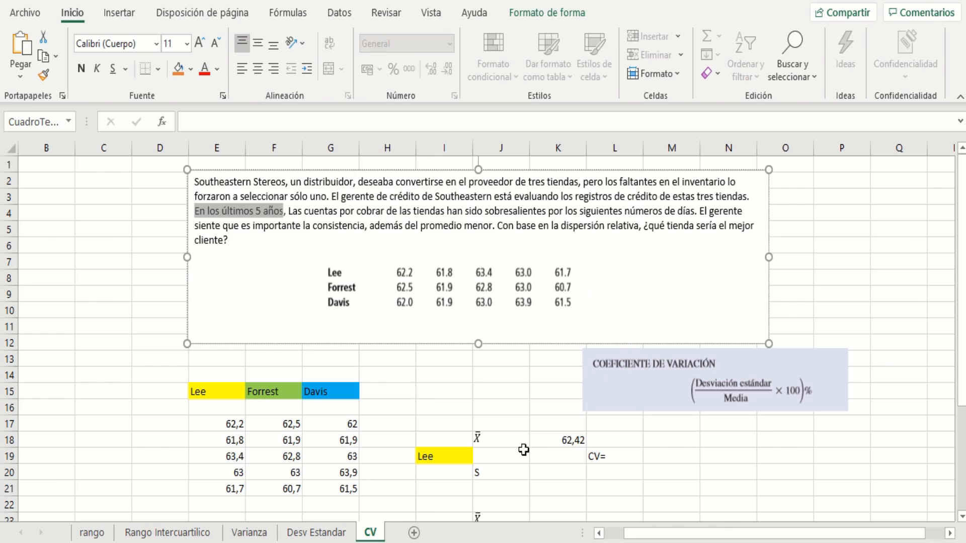
pyautogui.scroll(-2, 614, 424)
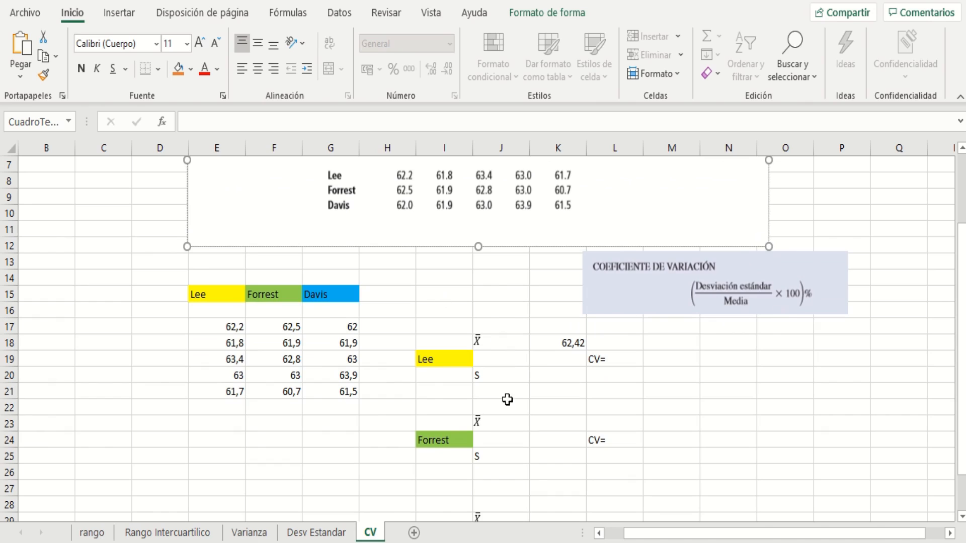
# - Replace the formula in K18 by re-entering the Lee store's mean with PROMEDIO over E17:E21
pyautogui.click(571, 346)
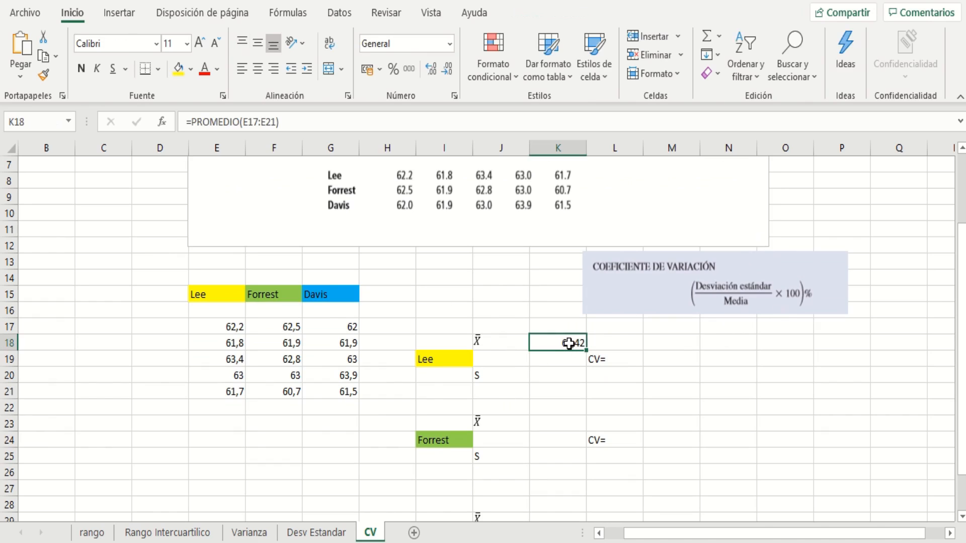
pyautogui.doubleClick(568, 343)
pyautogui.moveTo(622, 342); pyautogui.dragTo(534, 343)
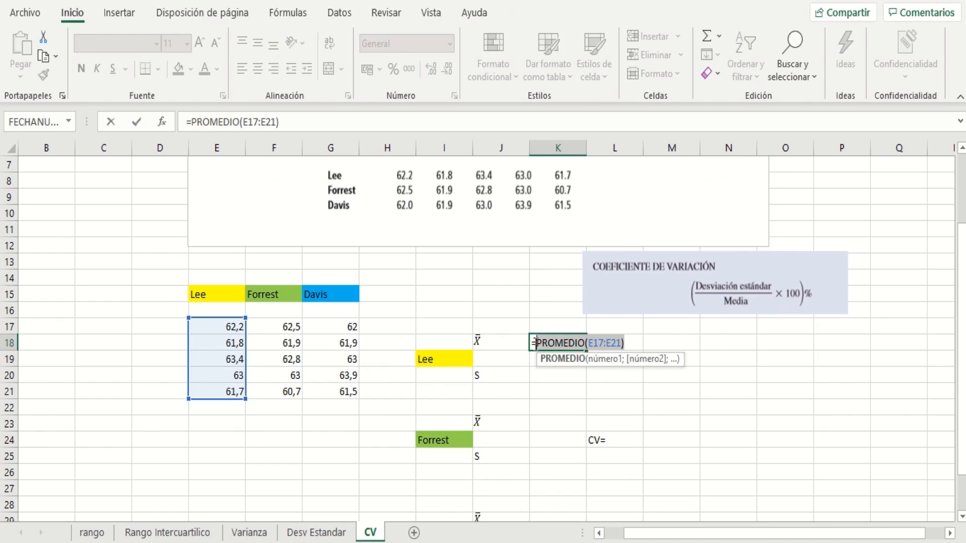
pyautogui.press('BackSpace')
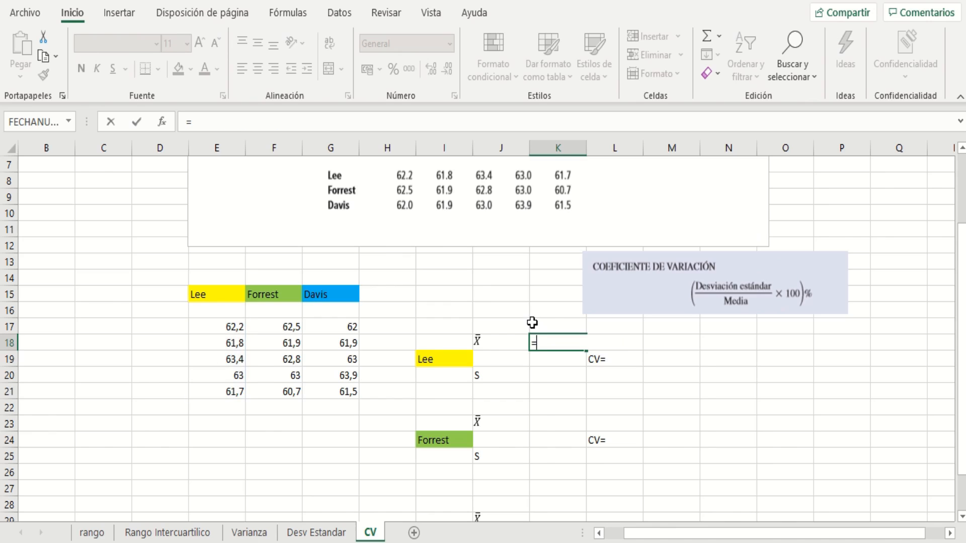
pyautogui.write('Pr')
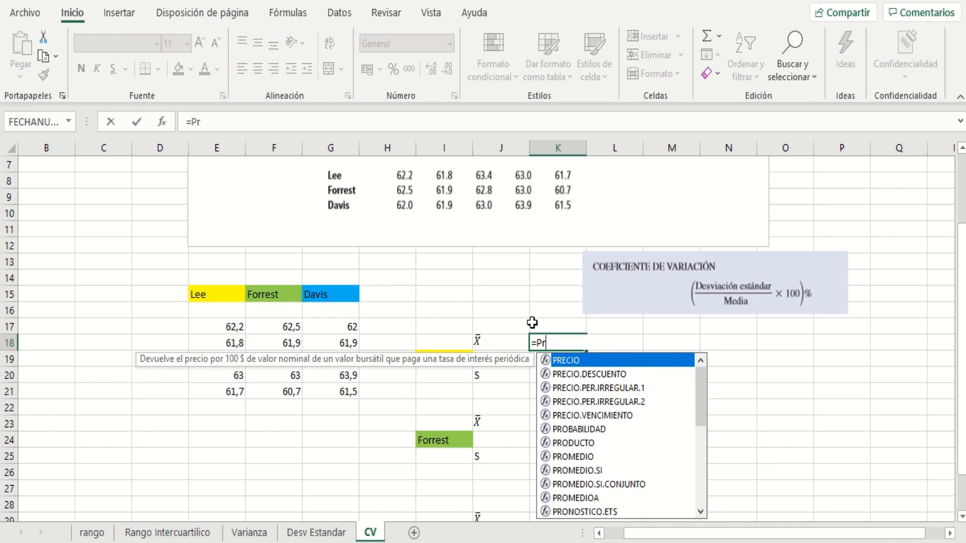
pyautogui.write('omed')
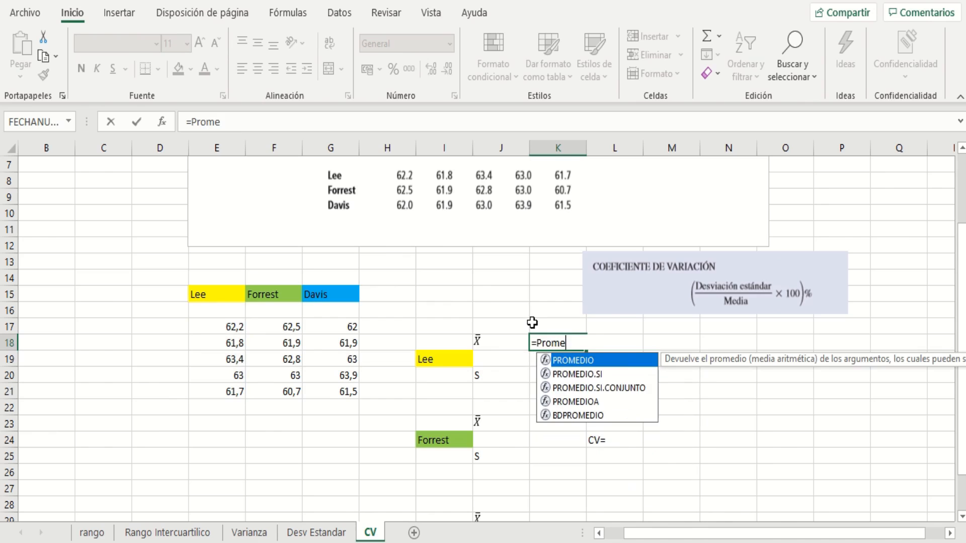
pyautogui.doubleClick(564, 361)
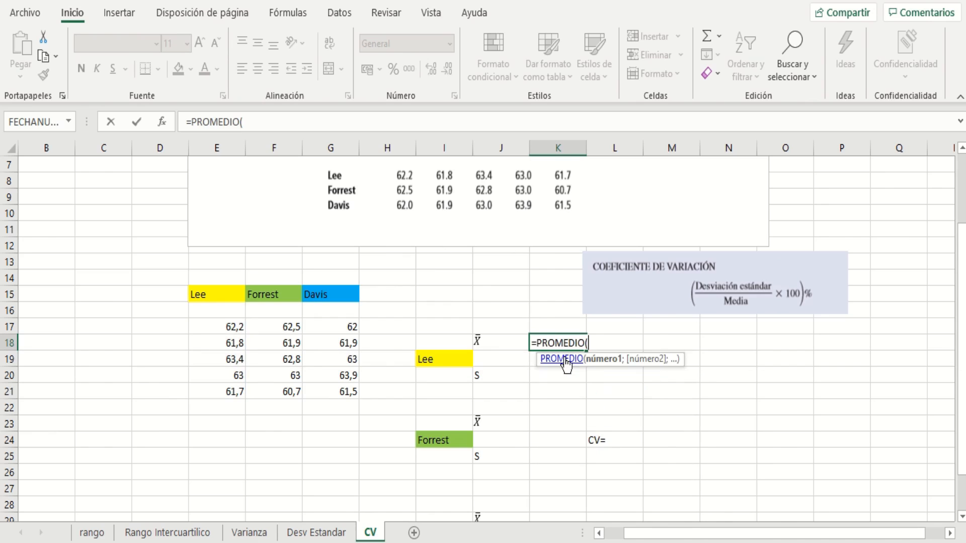
pyautogui.moveTo(222, 325); pyautogui.dragTo(216, 391)
pyautogui.press('Return')
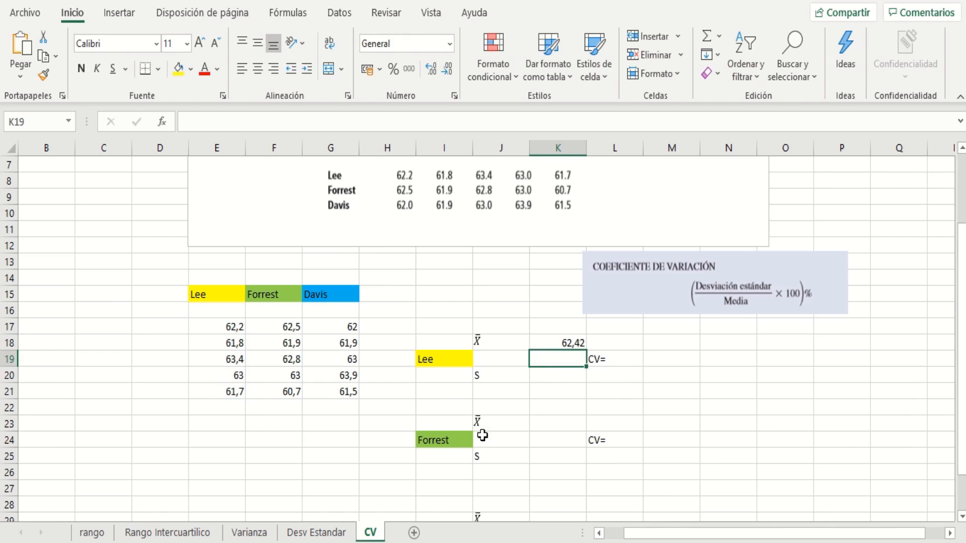
# - Calculate the Lee store's sample standard deviation in K20 with DESVEST.M over E17:E21
pyautogui.doubleClick(549, 377)
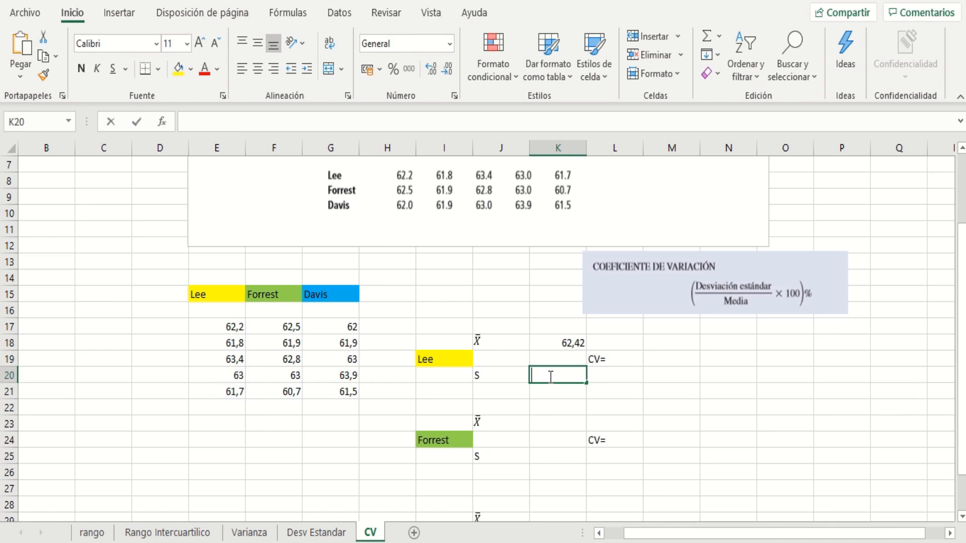
pyautogui.write('=')
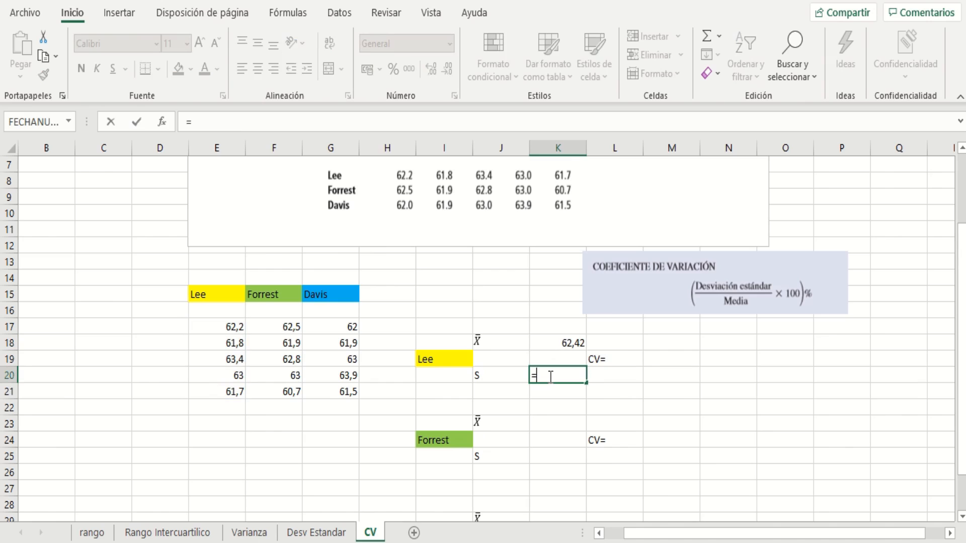
pyautogui.write('desv')
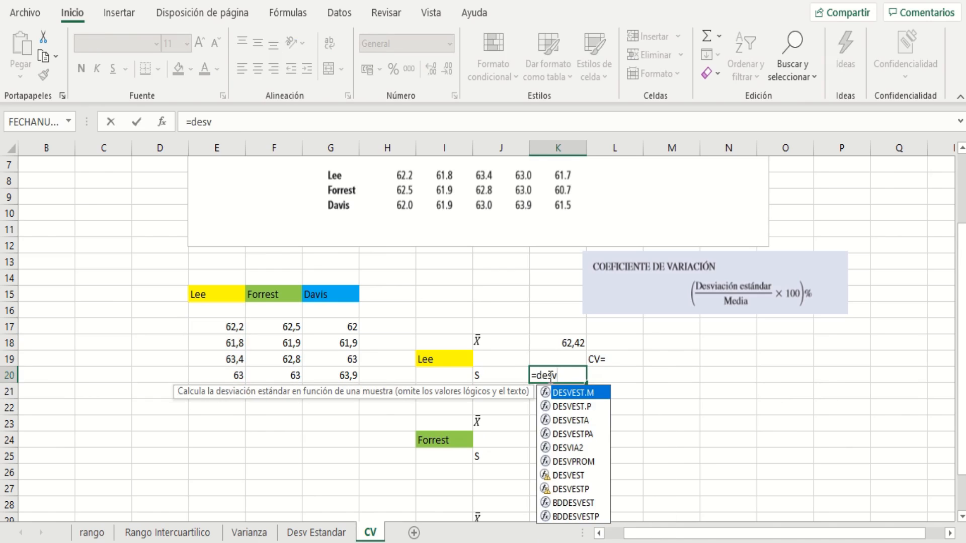
pyautogui.doubleClick(574, 393)
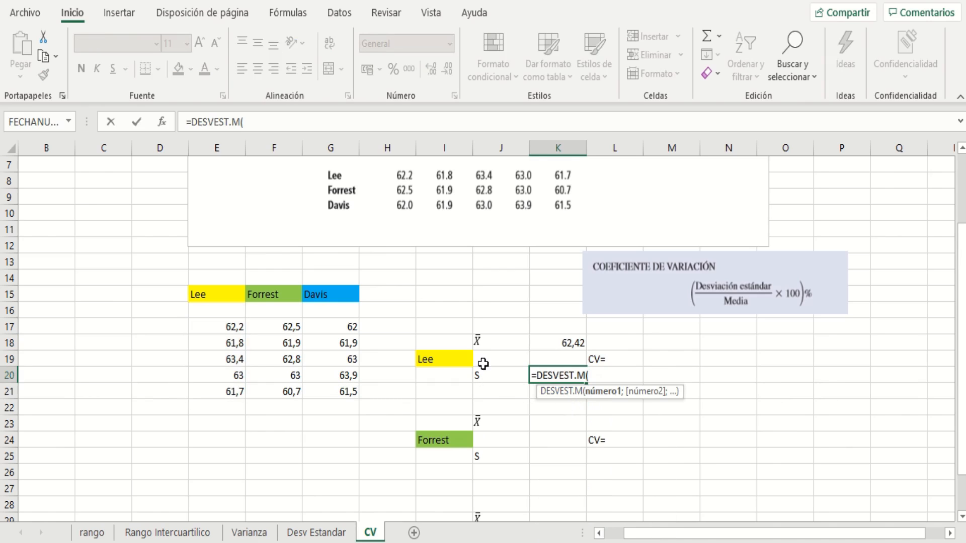
pyautogui.moveTo(222, 325); pyautogui.dragTo(221, 398)
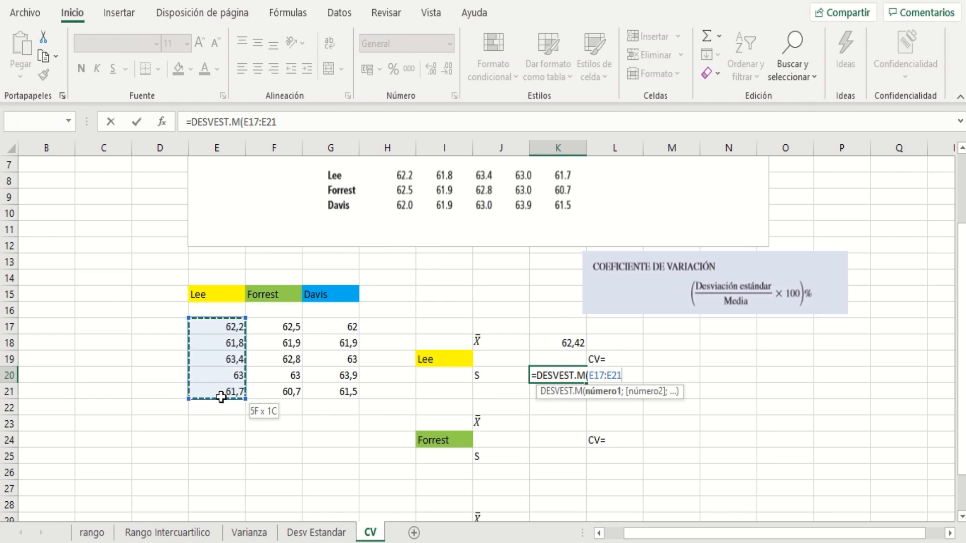
pyautogui.press('Return')
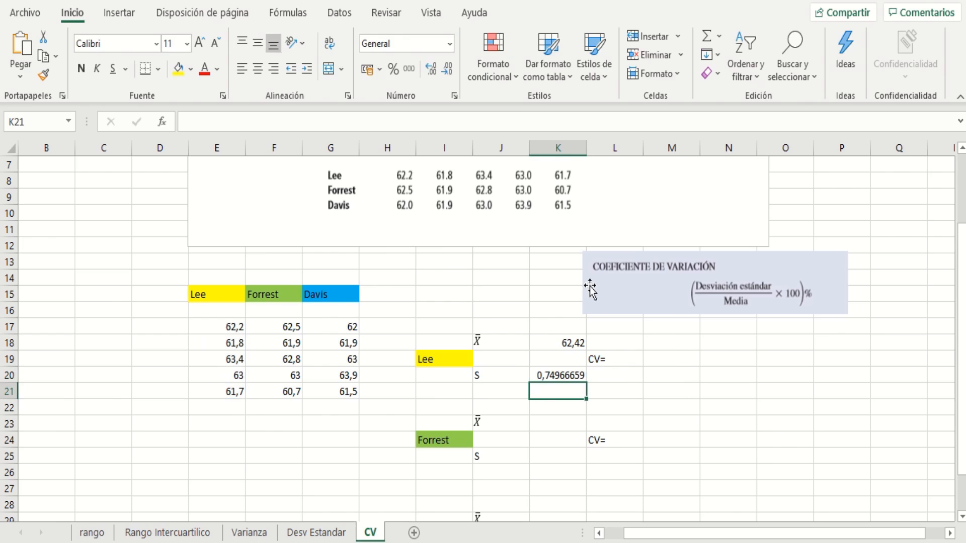
# - Calculate the Lee store's coefficient of variation in M19 as =(K20/K18)*100 and enter it as 1,20% in N19
pyautogui.doubleClick(664, 366)
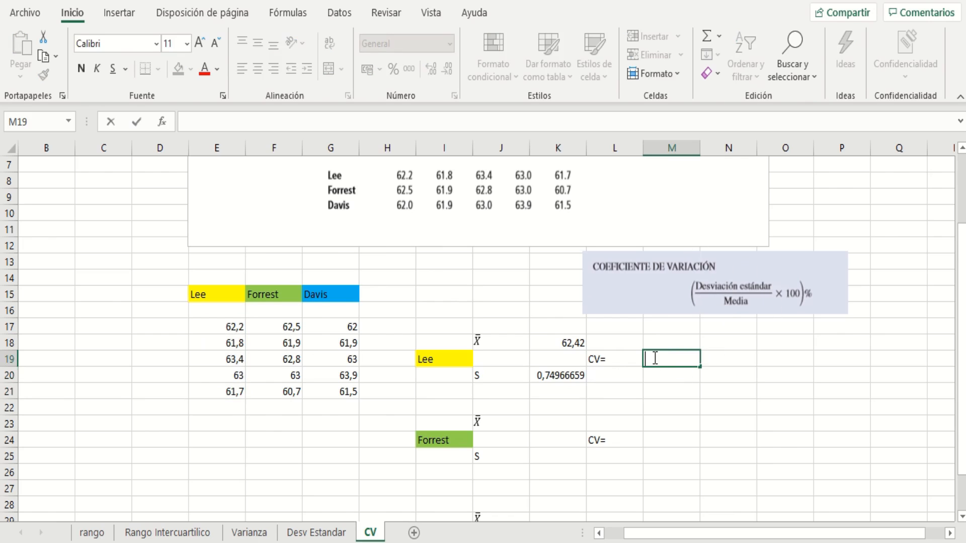
pyautogui.write('=(')
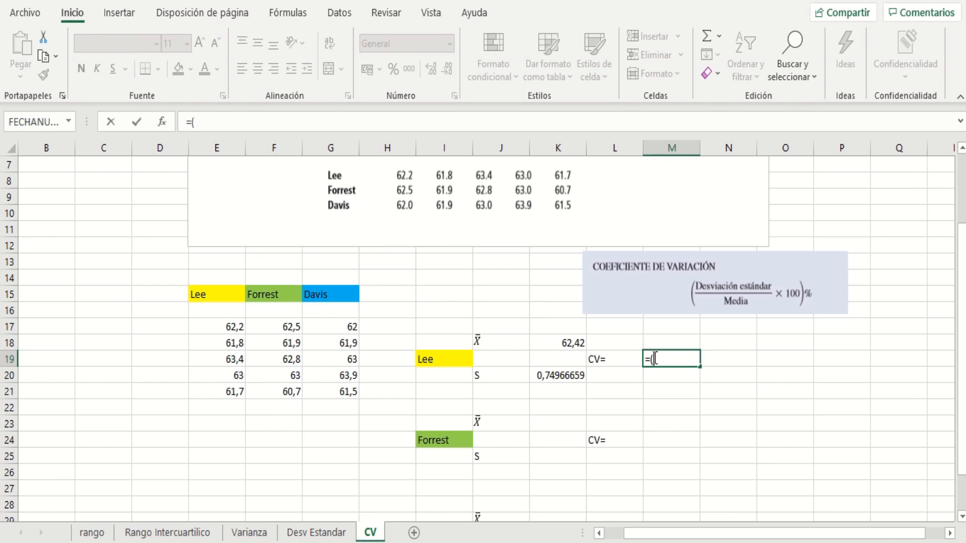
pyautogui.click(568, 376)
pyautogui.write('/')
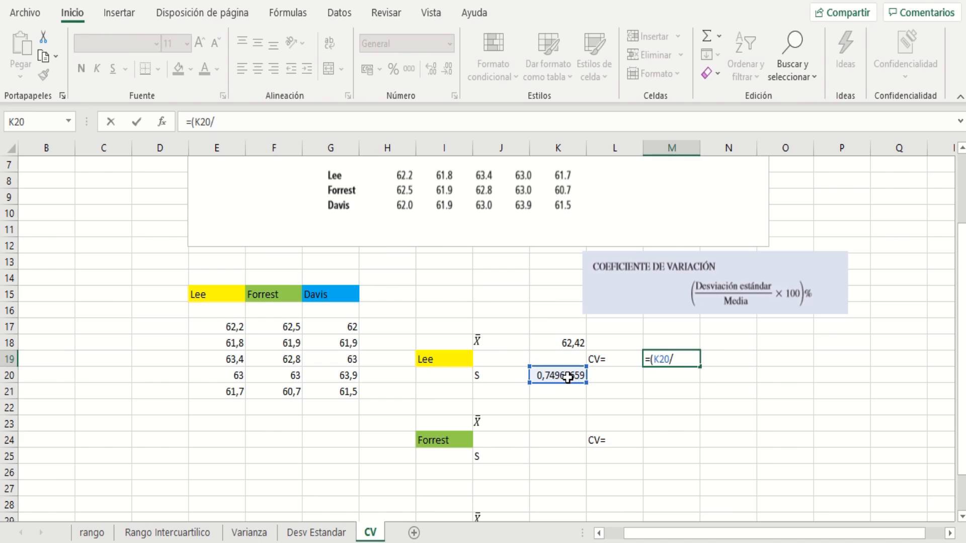
pyautogui.click(575, 341)
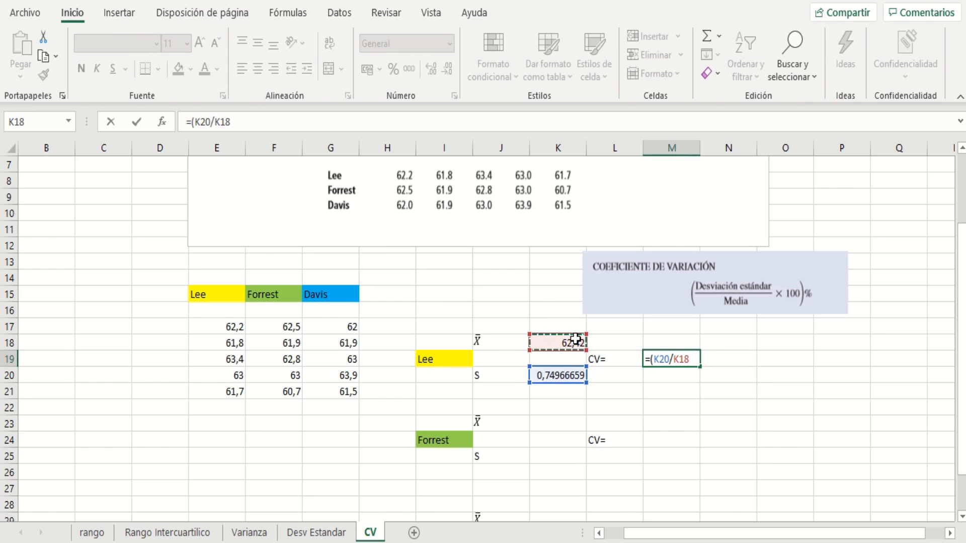
pyautogui.write(')*100')
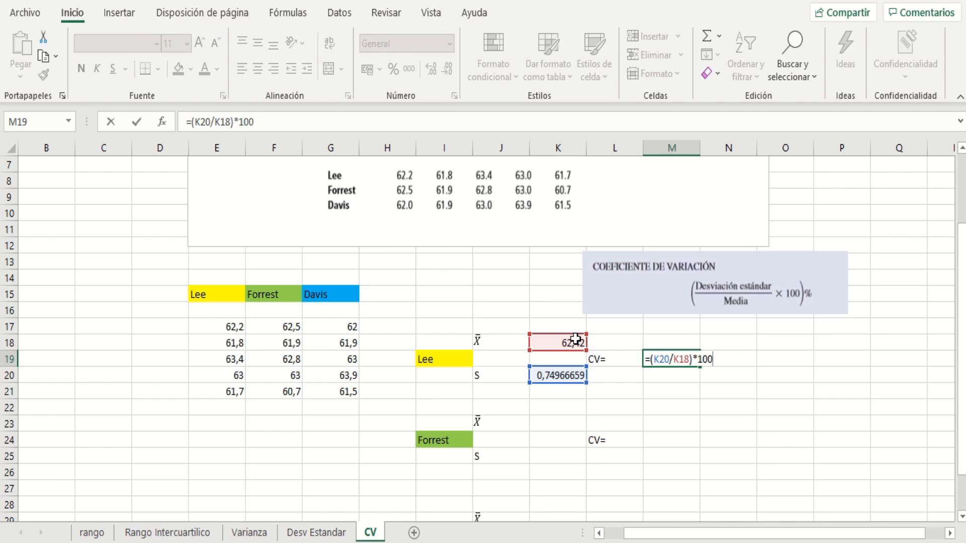
pyautogui.press('Return')
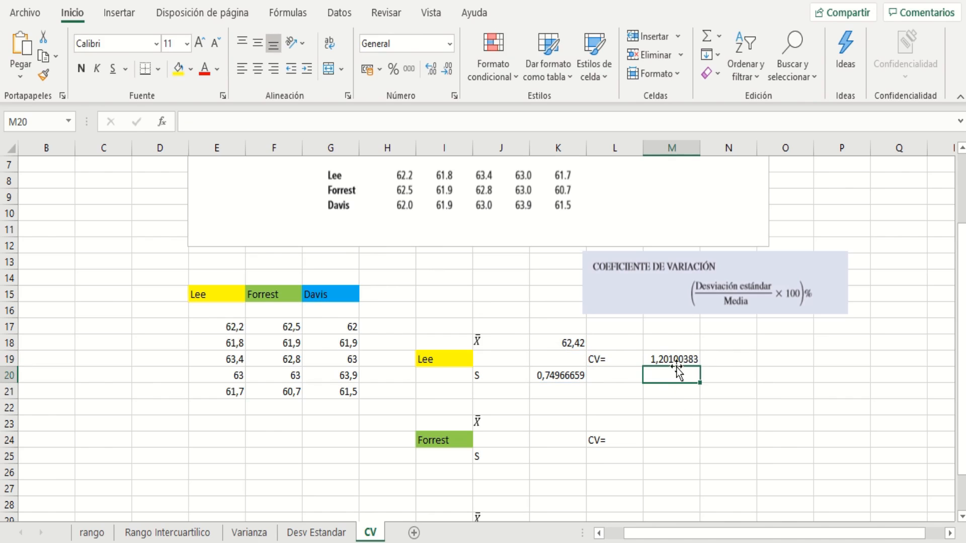
pyautogui.doubleClick(728, 361)
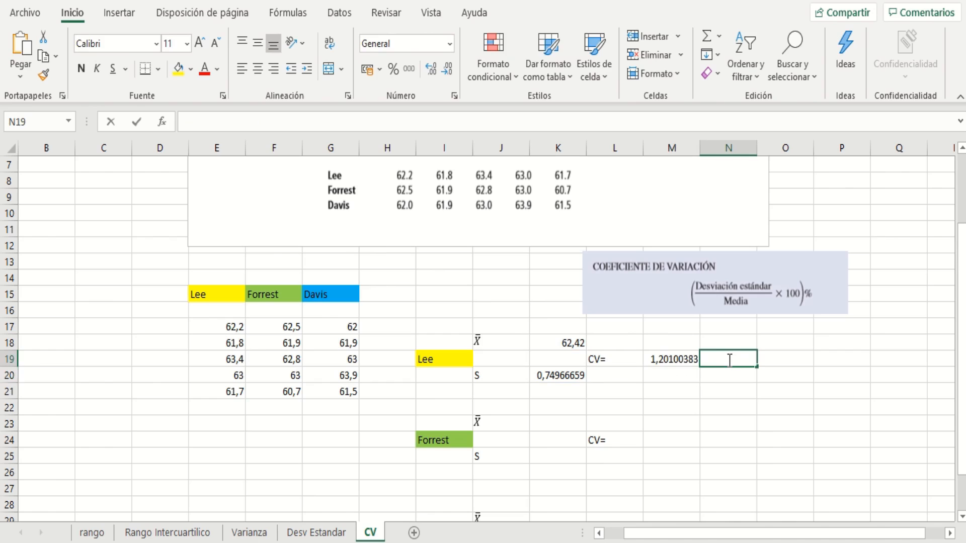
pyautogui.write('1,20%')
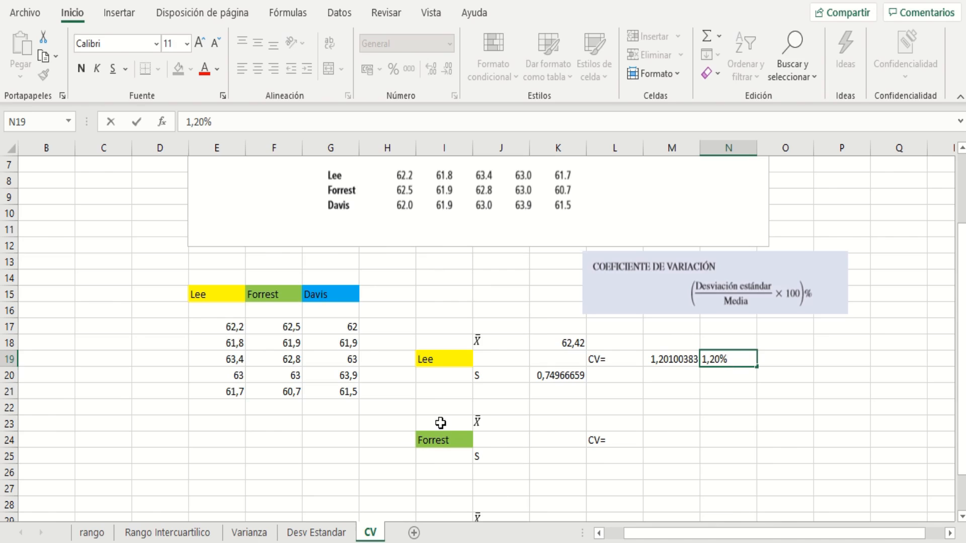
# - Calculate the Forrest store's mean in K23 with PROMEDIO over F17:F21
pyautogui.doubleClick(546, 422)
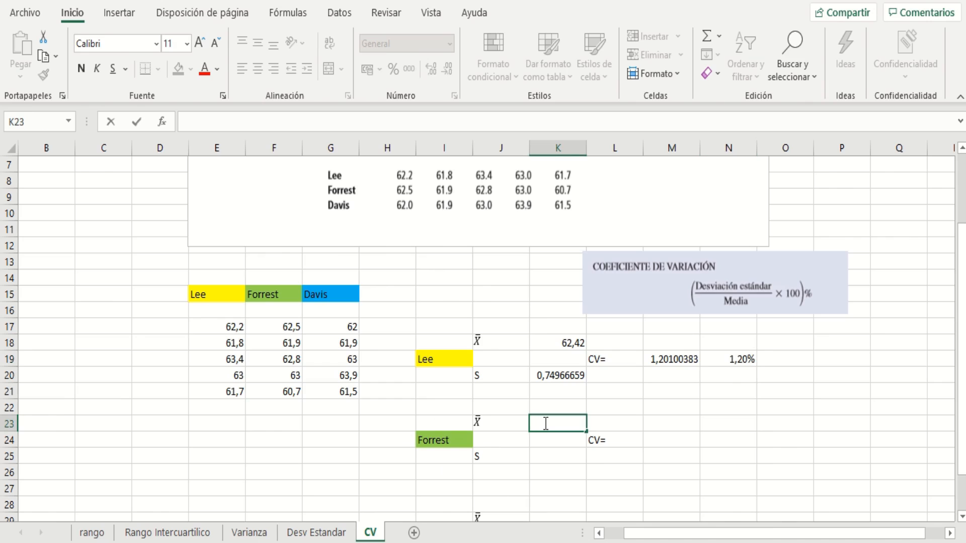
pyautogui.write('=prom')
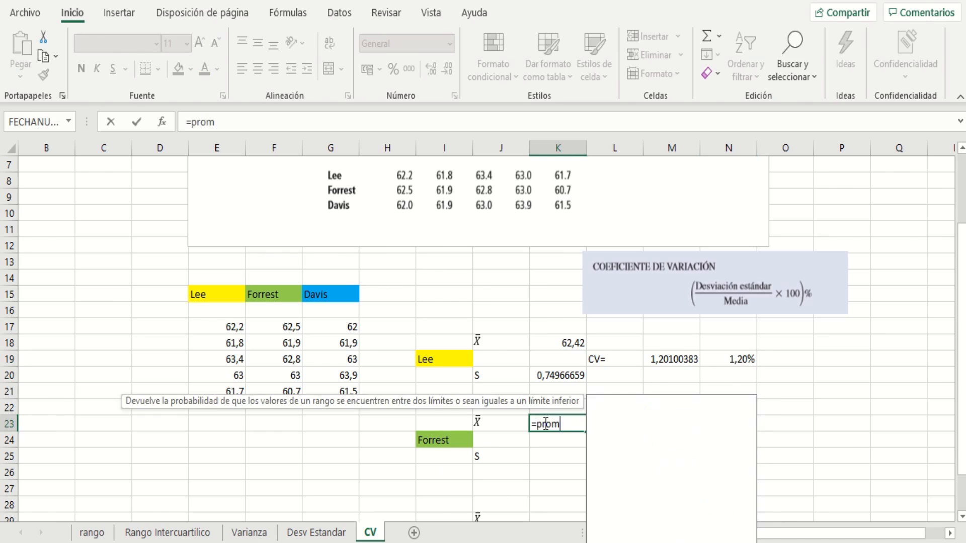
pyautogui.press('Tab')
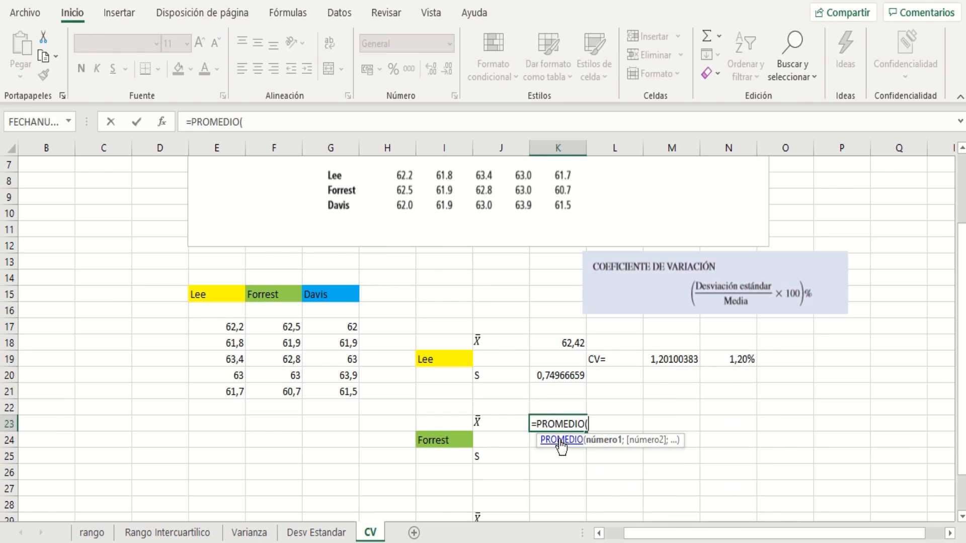
pyautogui.moveTo(287, 322); pyautogui.dragTo(295, 401)
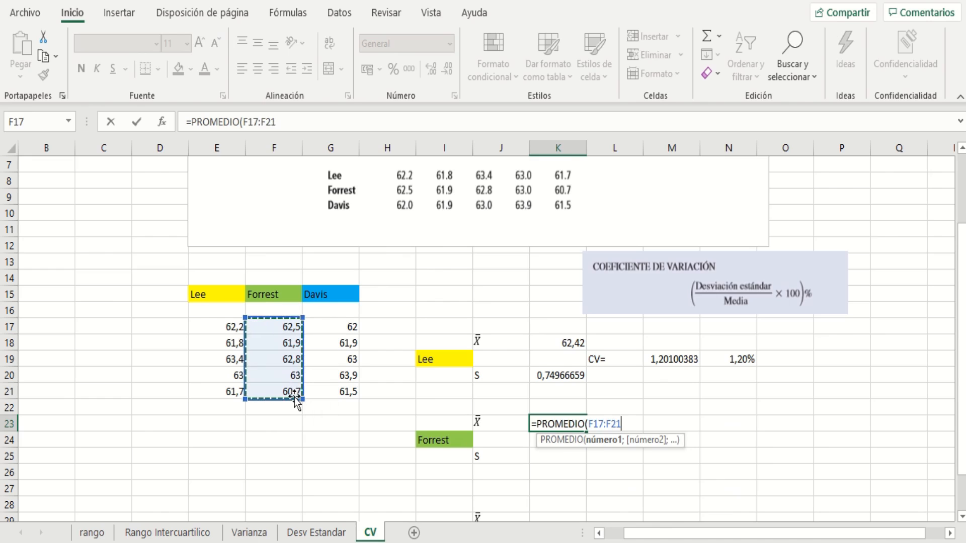
pyautogui.press('Return')
# - Calculate the Forrest store's sample standard deviation in K25 with DESVEST.M over F17:F21
pyautogui.doubleClick(556, 458)
pyautogui.write('=')
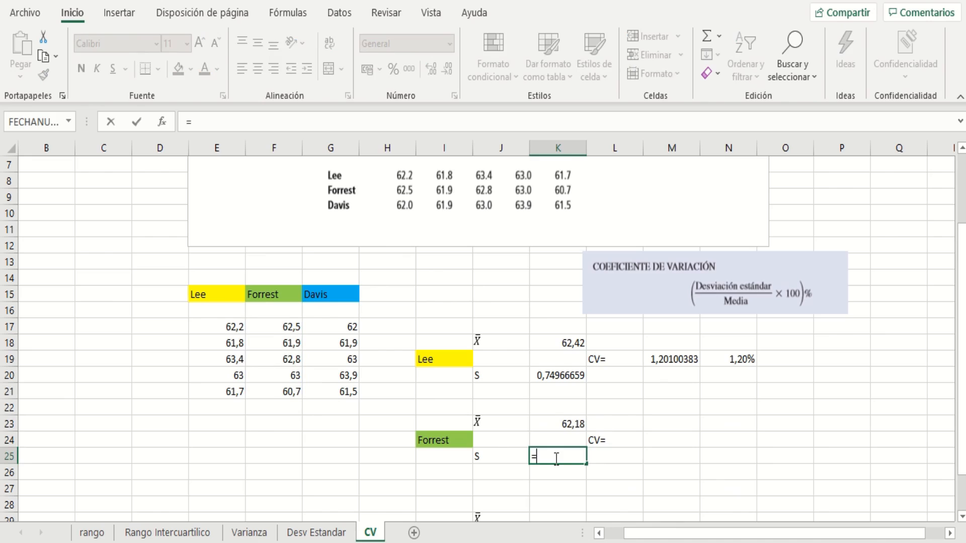
pyautogui.write('des')
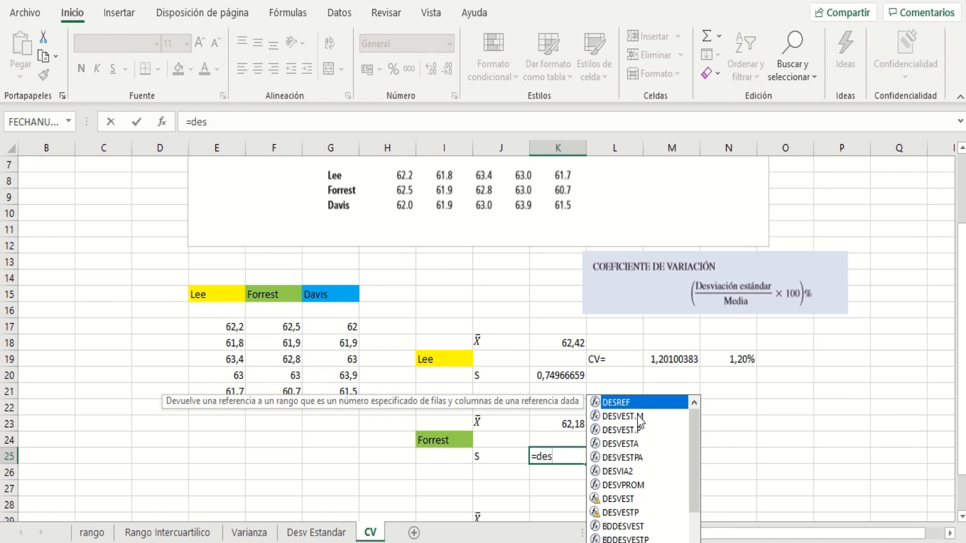
pyautogui.doubleClick(633, 417)
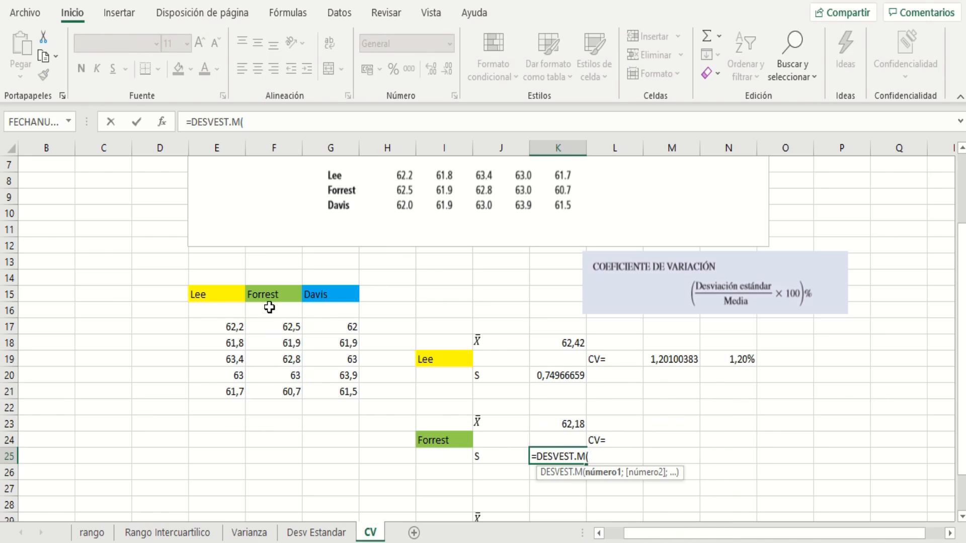
pyautogui.moveTo(280, 326); pyautogui.dragTo(281, 395)
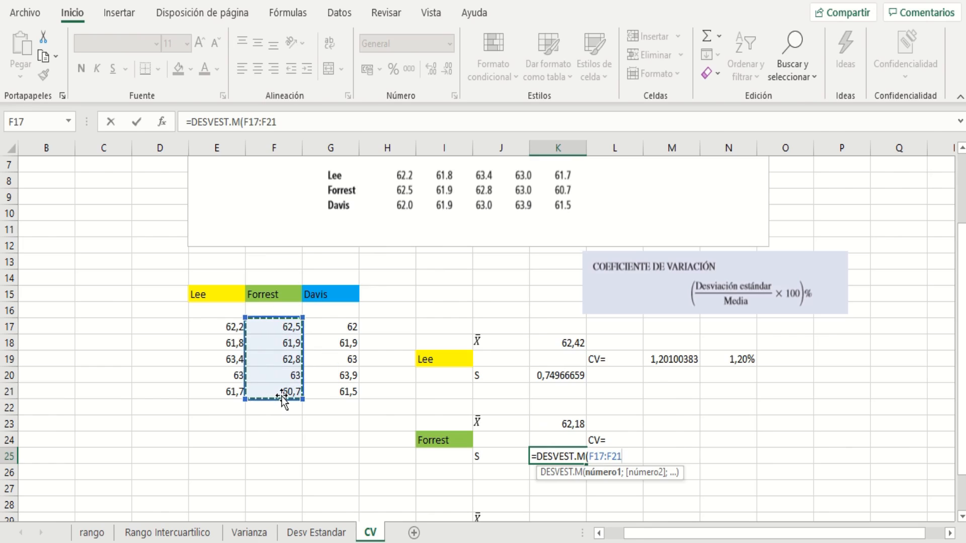
pyautogui.press('Return')
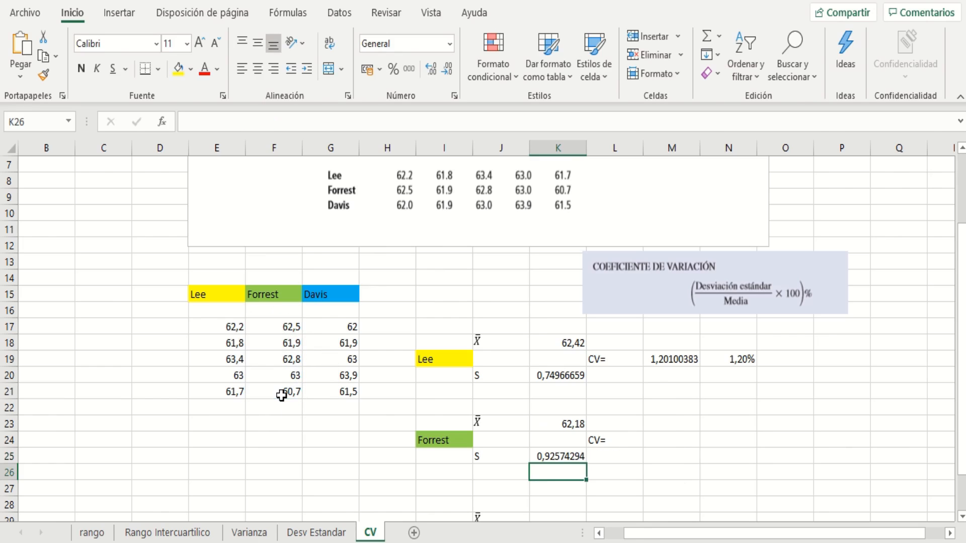
# - Calculate the Forrest store's coefficient of variation in M24 as =(K25/K23)*100 and enter it as 1,49% in N24
pyautogui.doubleClick(663, 440)
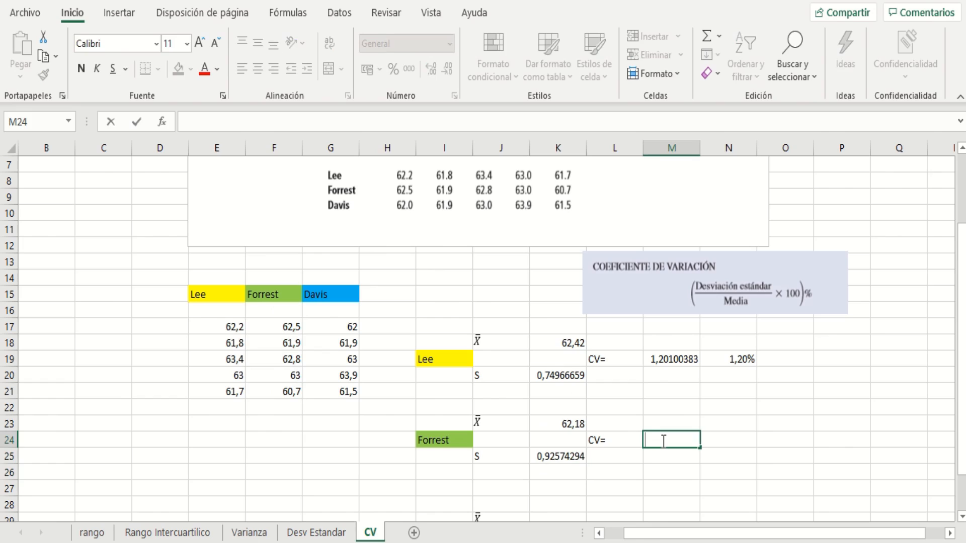
pyautogui.write('=(')
pyautogui.click(571, 458)
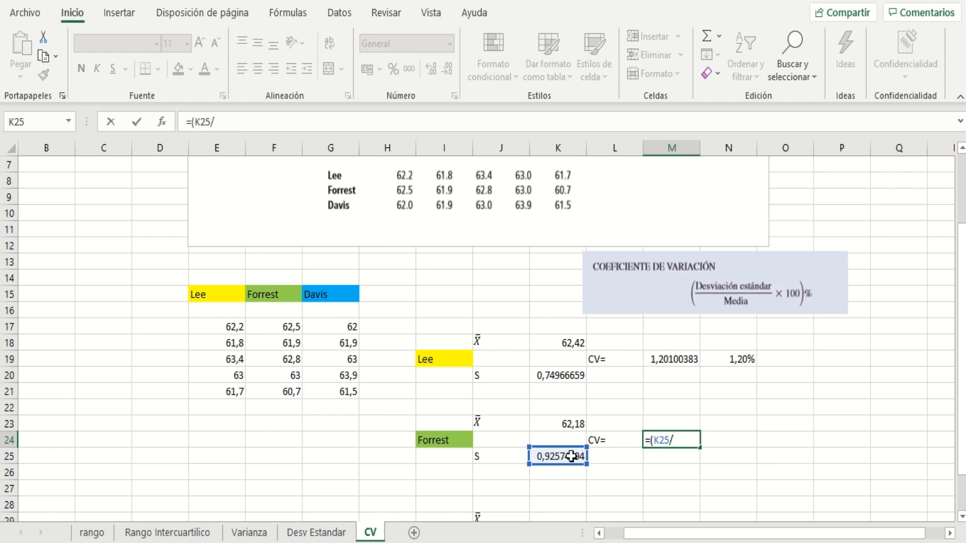
pyautogui.click(567, 424)
pyautogui.write(')*100')
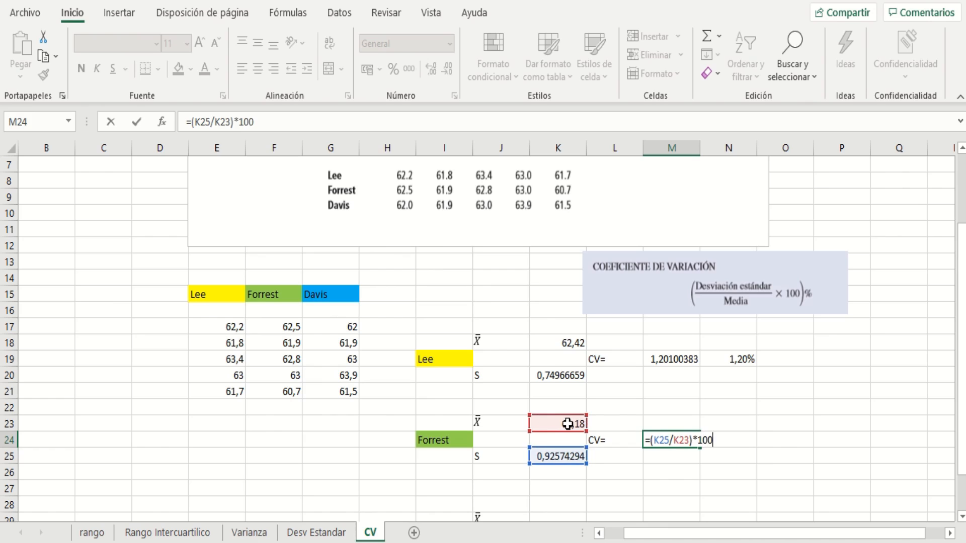
pyautogui.press('Return')
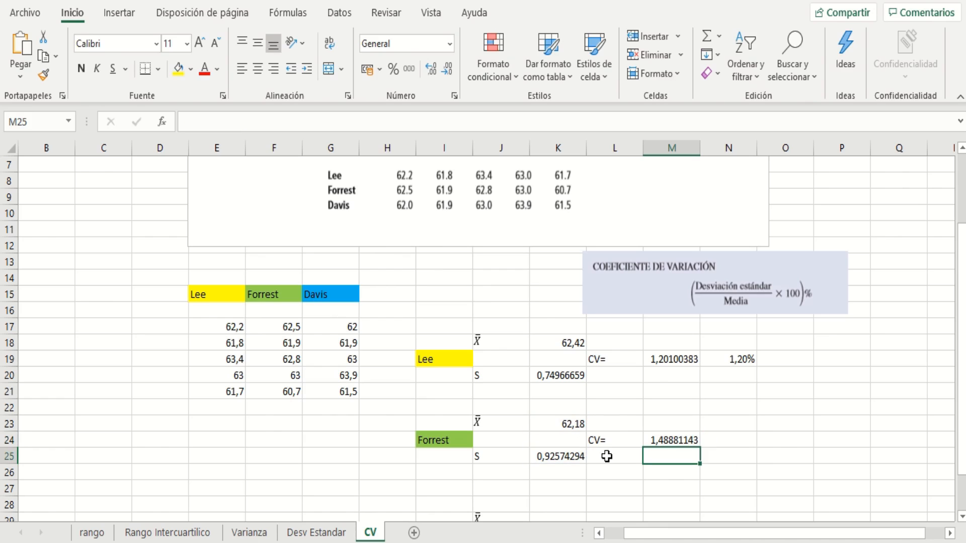
pyautogui.doubleClick(743, 439)
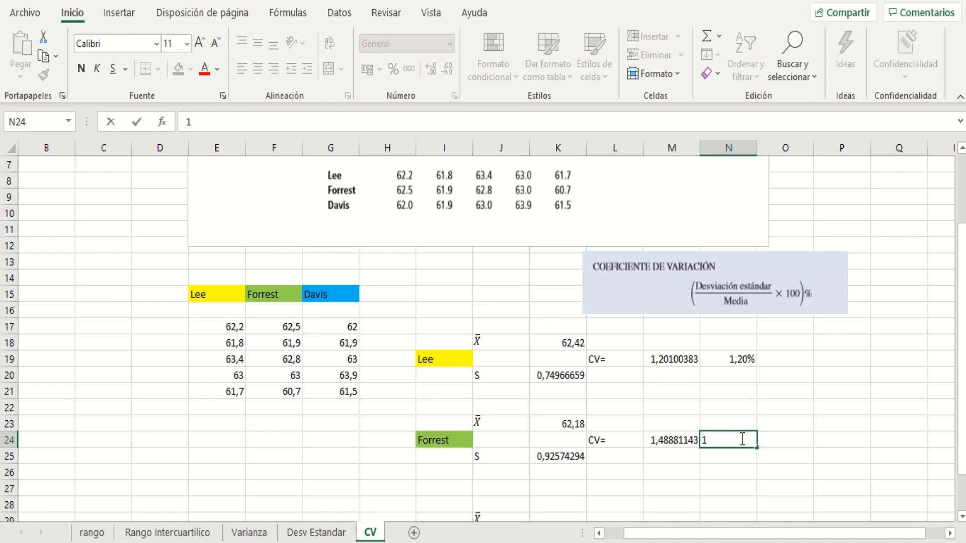
pyautogui.write('1,49%')
# - Calculate the Davis store's mean in K29 with PROMEDIO over G17:G21
pyautogui.scroll(-1, 298, 410)
pyautogui.scroll(-3, 298, 410)
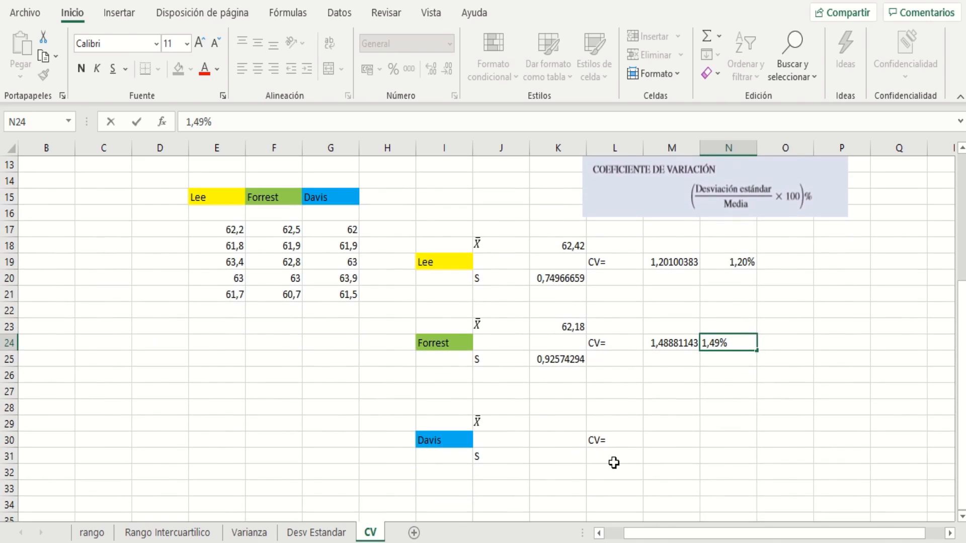
pyautogui.doubleClick(537, 423)
pyautogui.write('=prome')
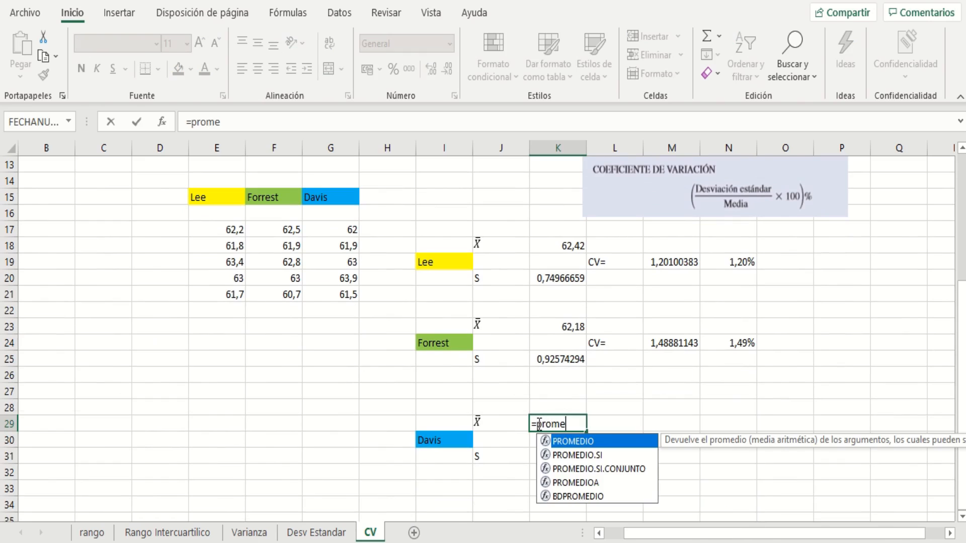
pyautogui.doubleClick(573, 441)
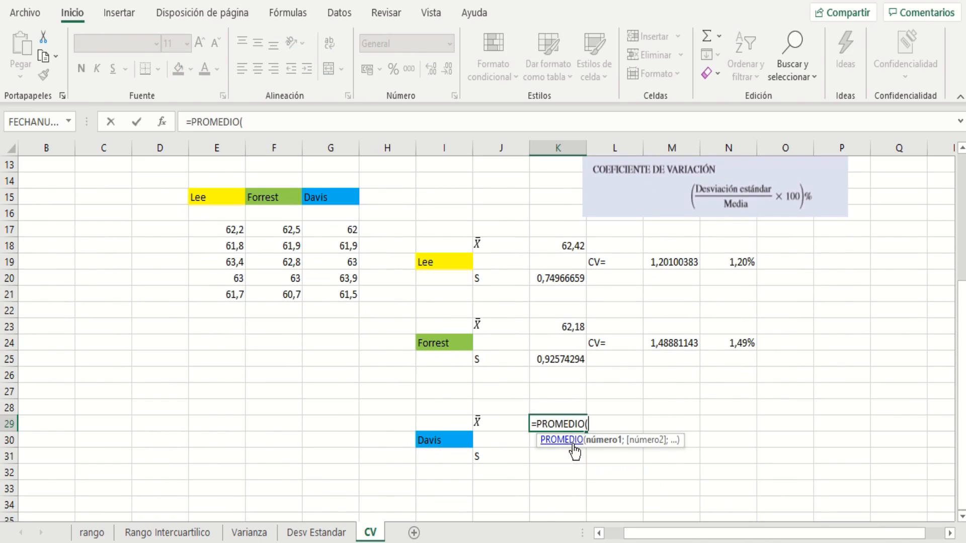
pyautogui.moveTo(329, 231); pyautogui.dragTo(325, 291)
pyautogui.press('Return')
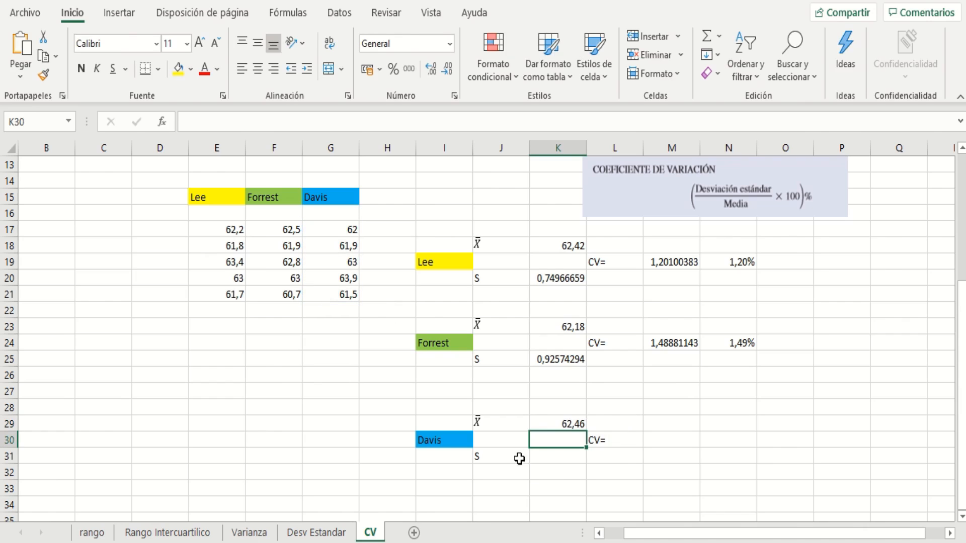
# - Calculate the Davis store's sample standard deviation in K31 with DESVEST.M over G17:G21
pyautogui.click(551, 459)
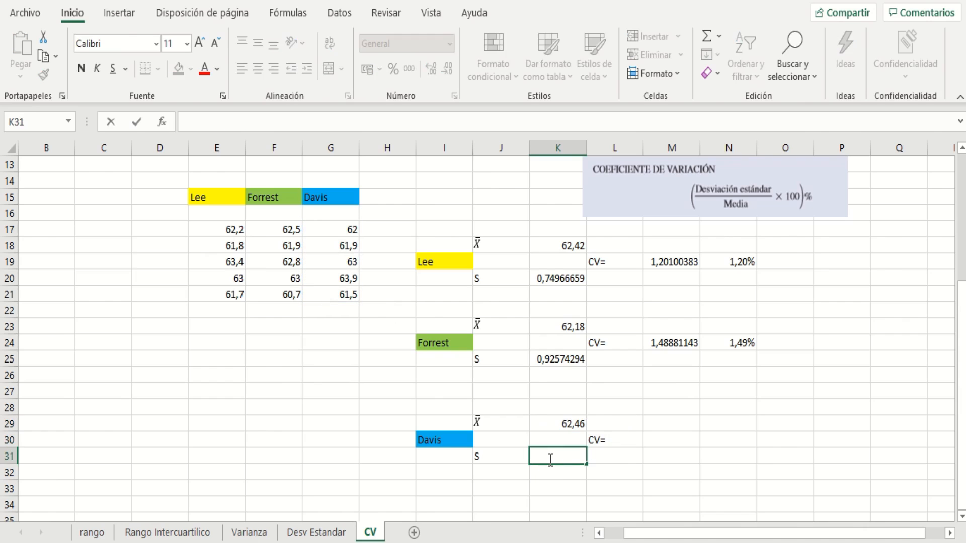
pyautogui.write('=desv')
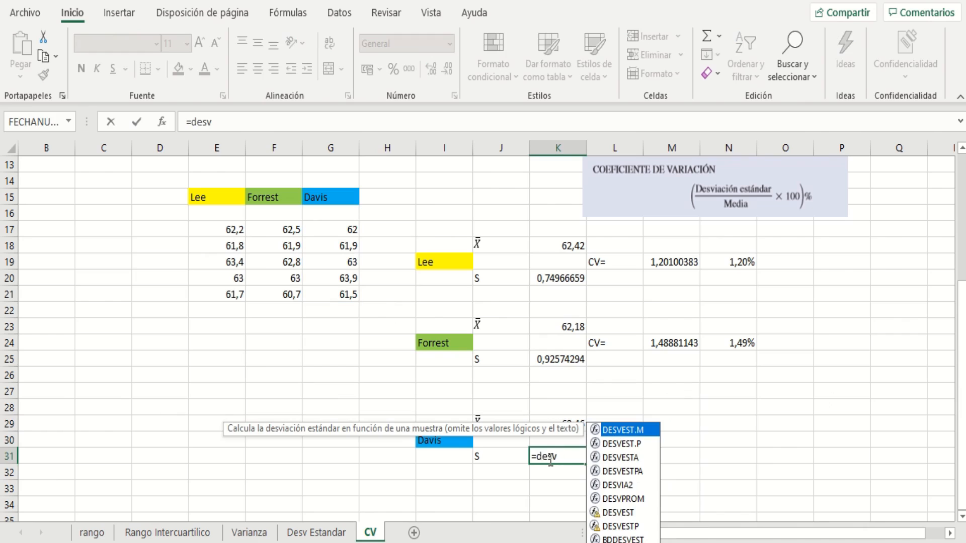
pyautogui.doubleClick(620, 428)
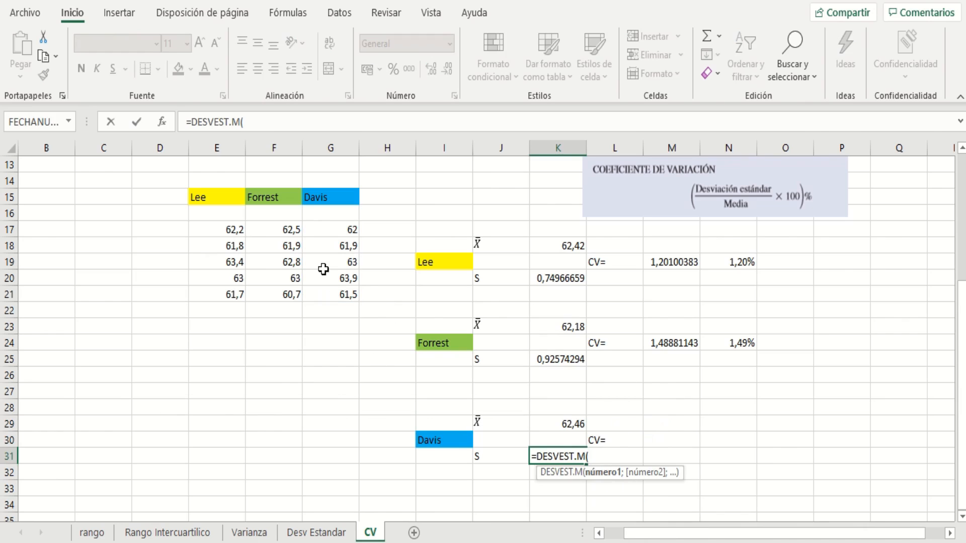
pyautogui.moveTo(338, 226); pyautogui.dragTo(331, 282)
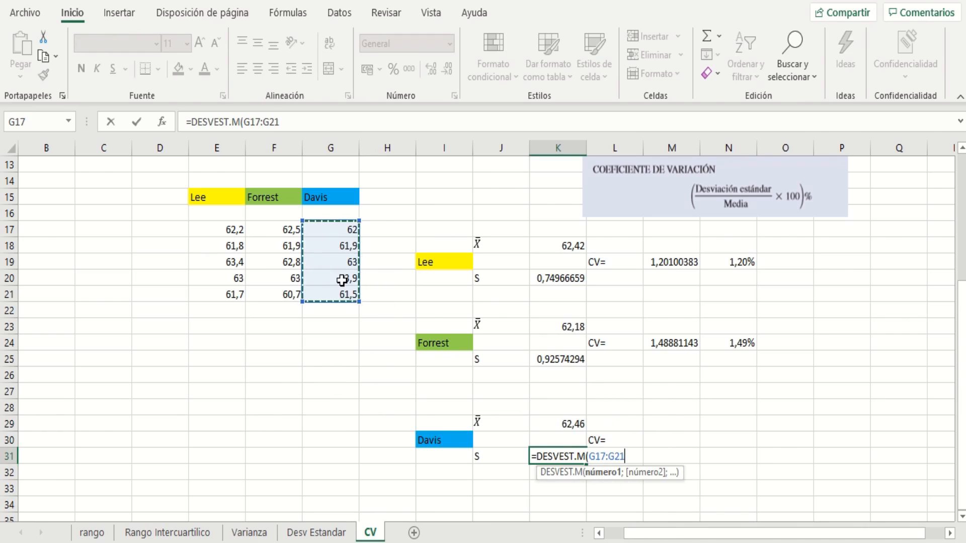
pyautogui.press('Return')
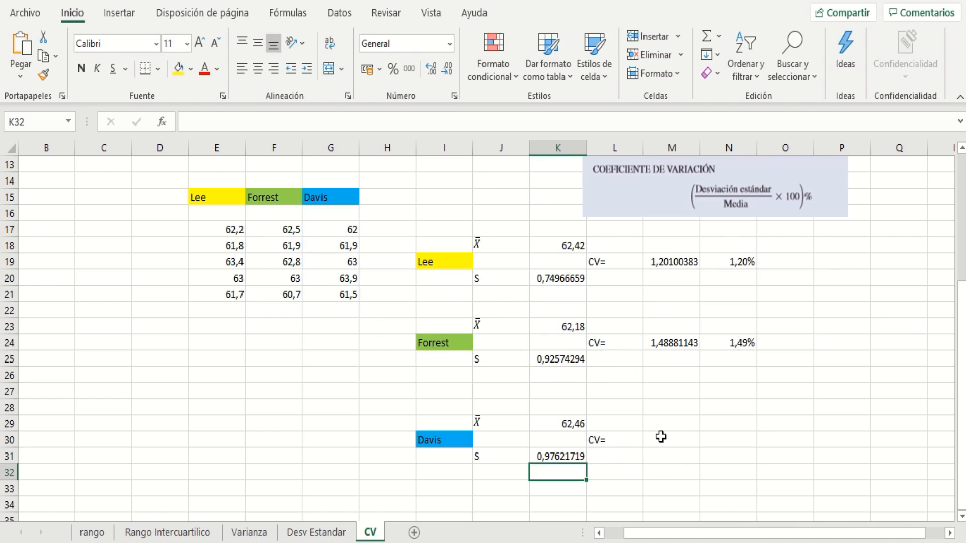
# - Calculate the Davis store's coefficient of variation in M30 with the formula =(K31/K29)*100
pyautogui.click(662, 438)
pyautogui.write('=')
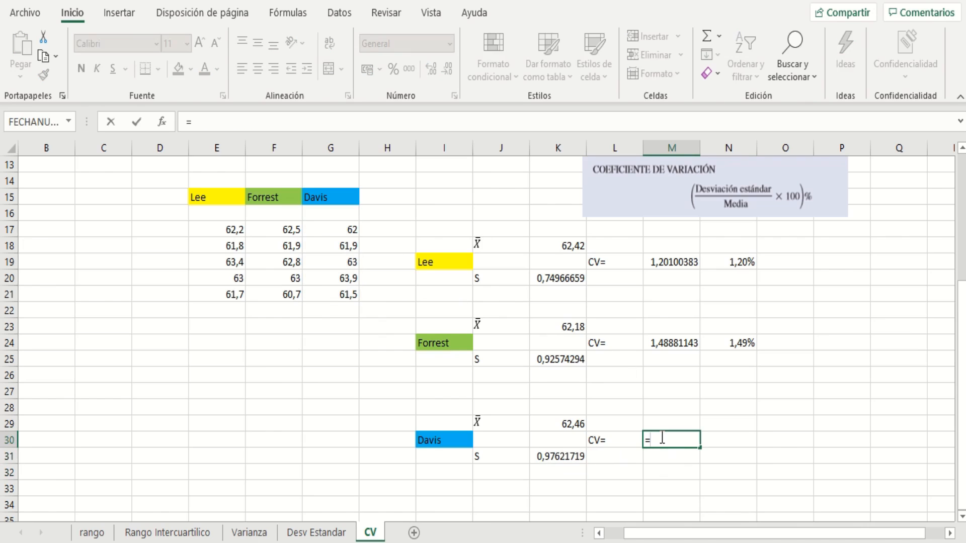
pyautogui.write('(')
pyautogui.click(566, 456)
pyautogui.write('/')
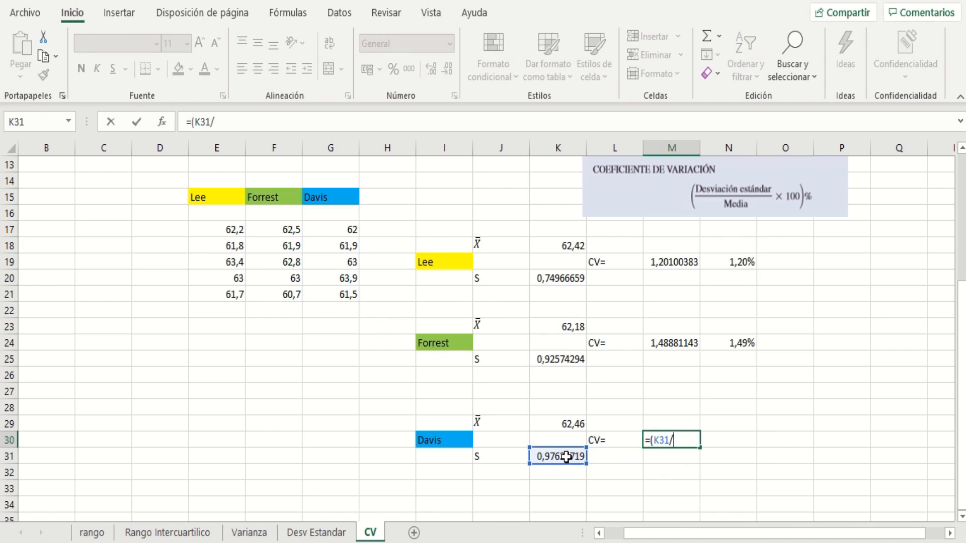
pyautogui.click(563, 436)
pyautogui.click(565, 424)
pyautogui.write(')*10')
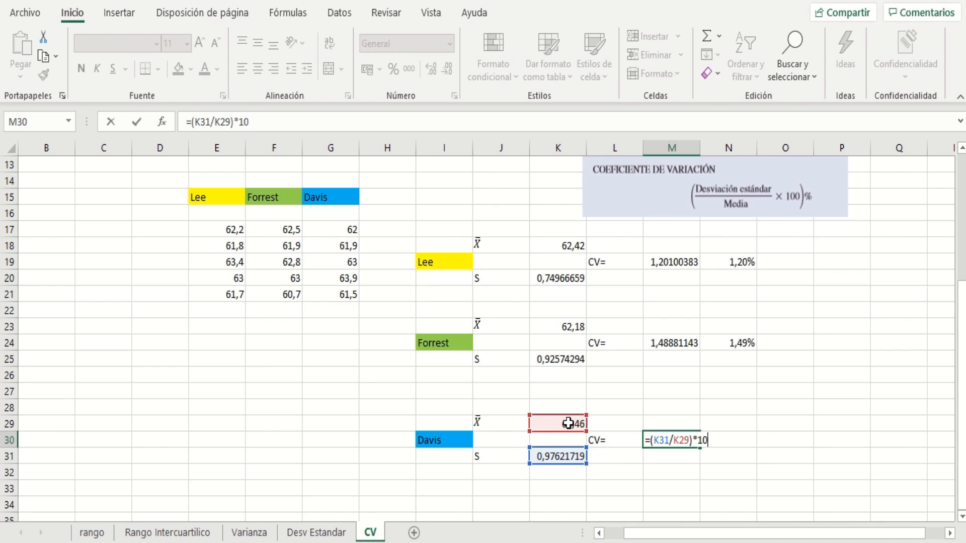
pyautogui.write('0')
pyautogui.press('Return')
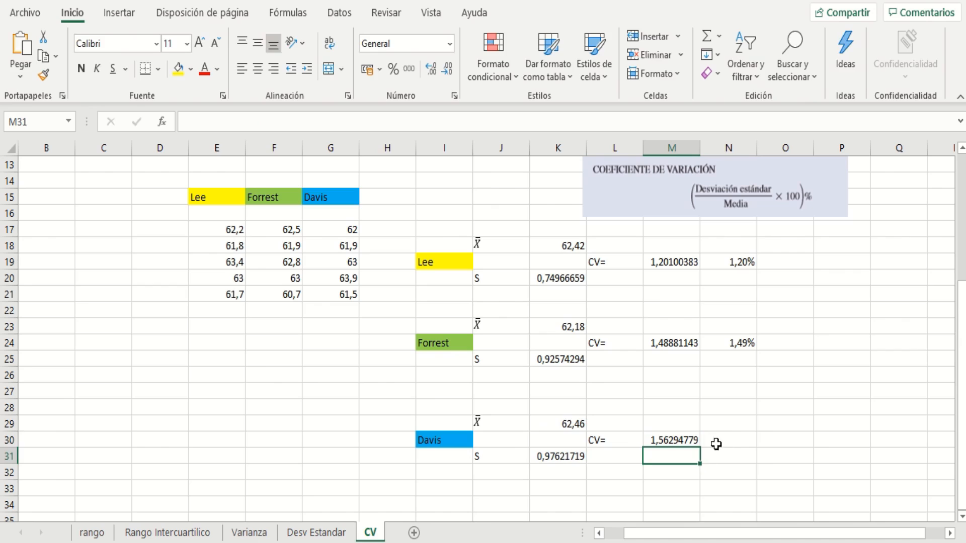
# - Enter the Davis store's coefficient of variation as the rounded percentage 1,56% in N30
pyautogui.doubleClick(732, 441)
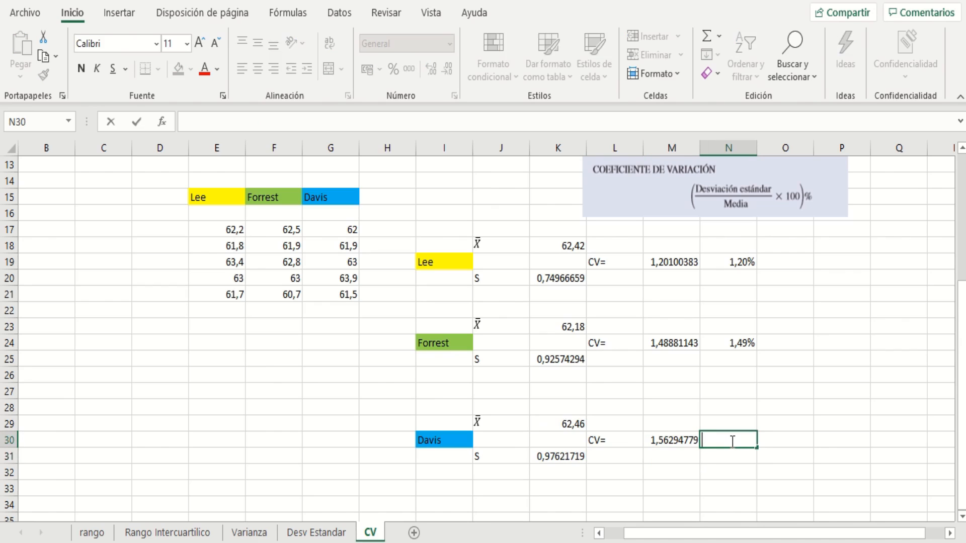
pyautogui.write('1,56%')
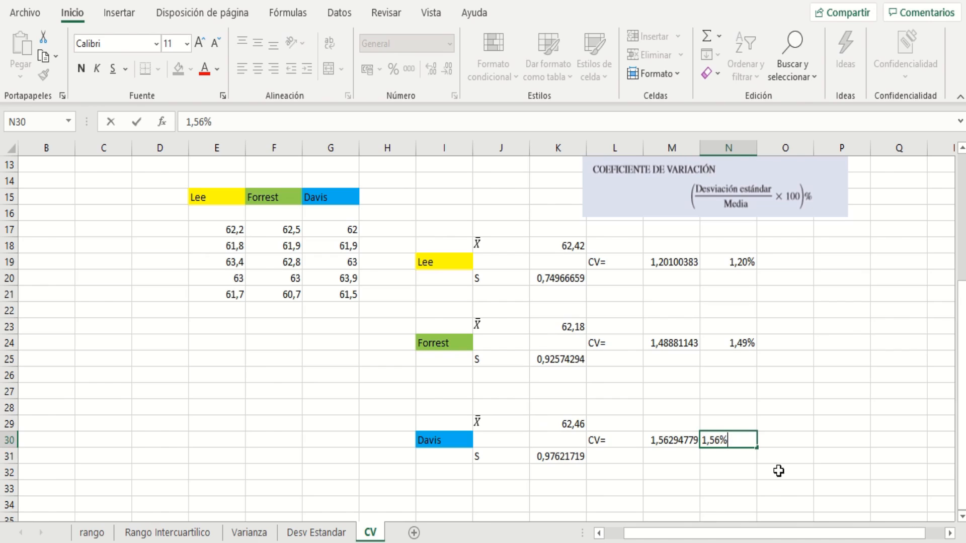
pyautogui.click(779, 499)
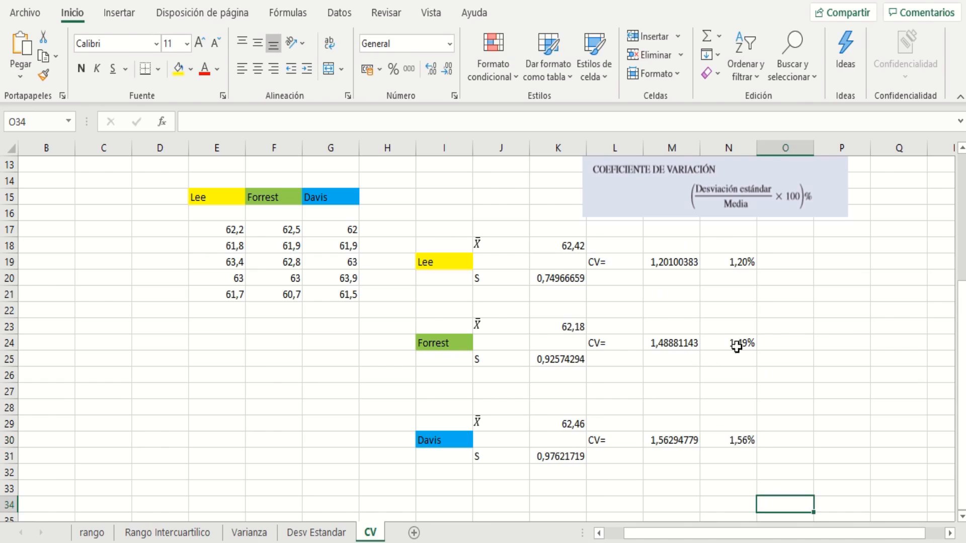
# - Compare the three stores' coefficients of variation and select the Lee store's percentage in N19
pyautogui.scroll(1, 770, 327)
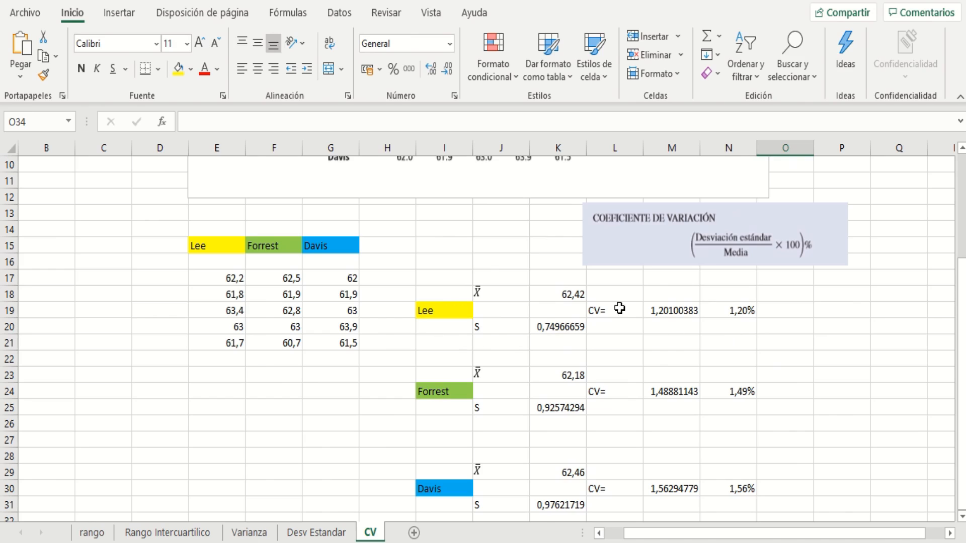
pyautogui.scroll(1, 623, 311)
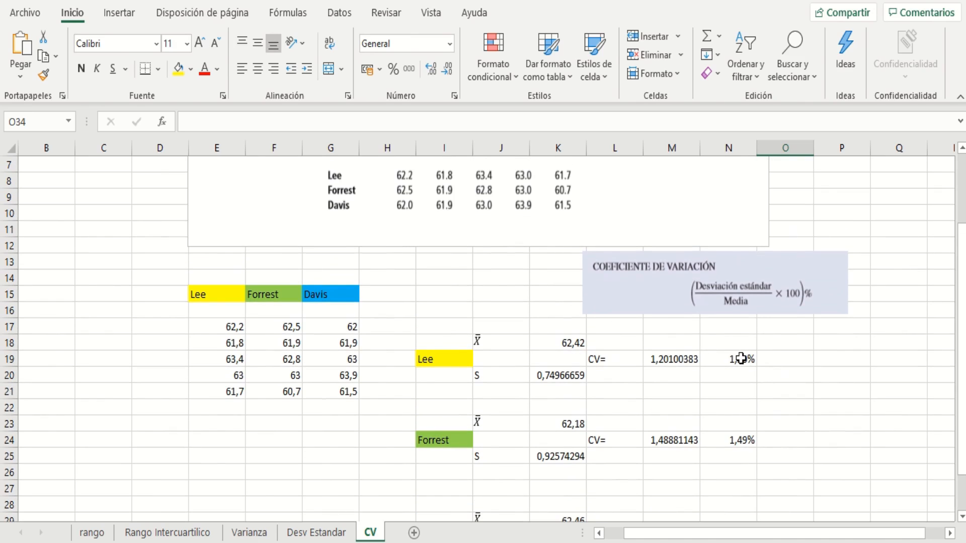
pyautogui.click(740, 358)
pyautogui.scroll(-1, 813, 393)
pyautogui.scroll(1, 812, 374)
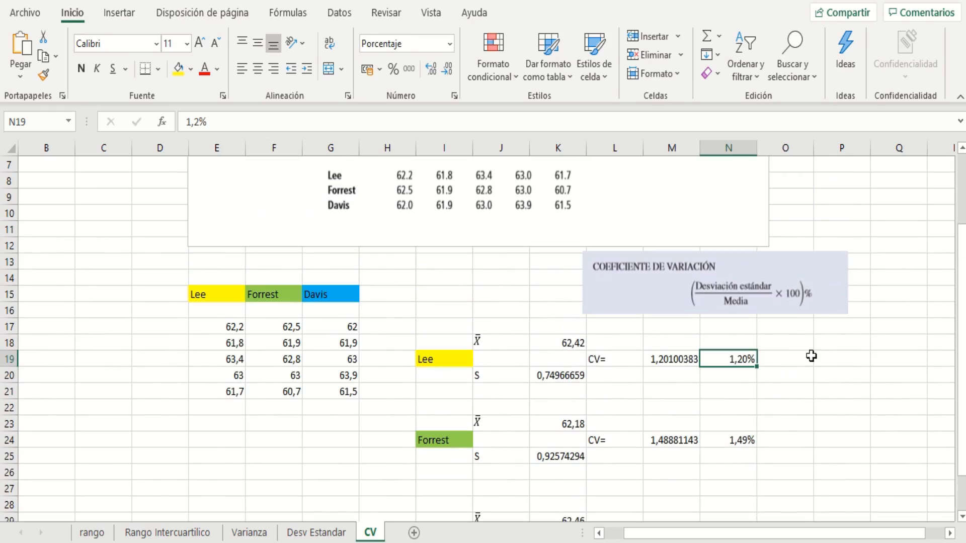